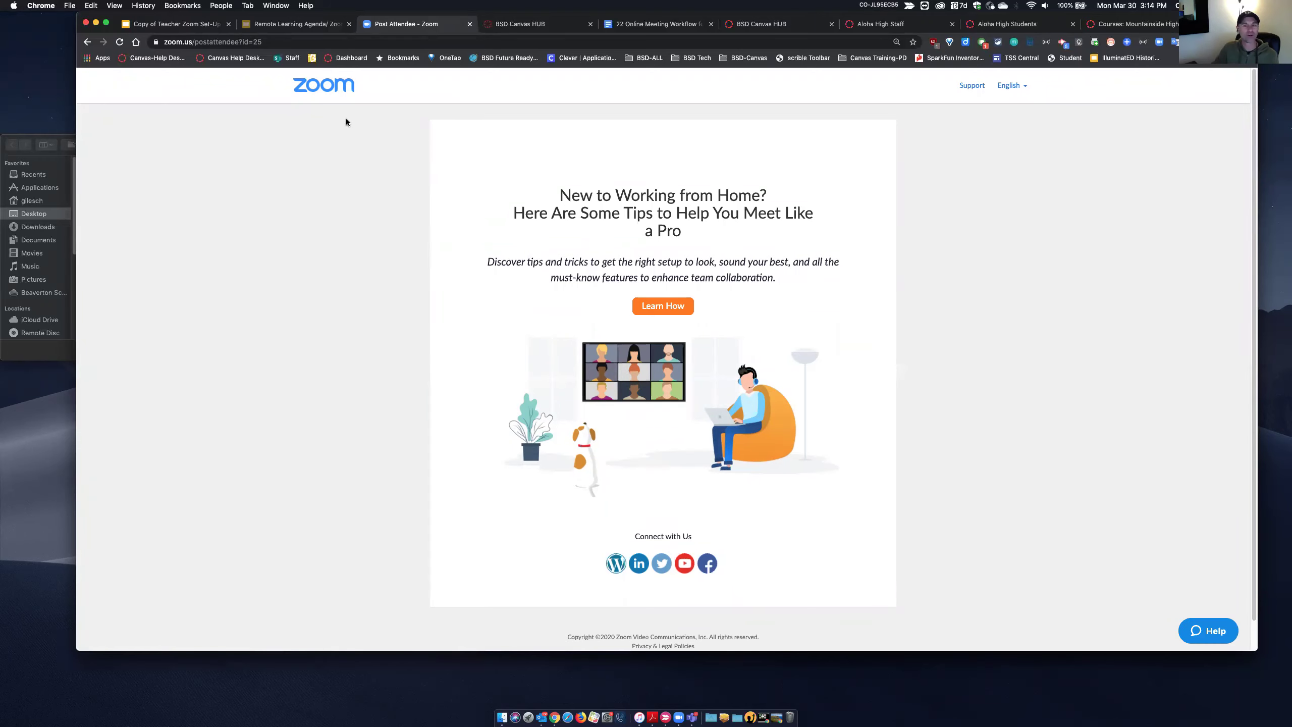
# - Open the Zoom account's profile page and highlight the Personal Meeting ID link for review
pyautogui.click(316, 92)
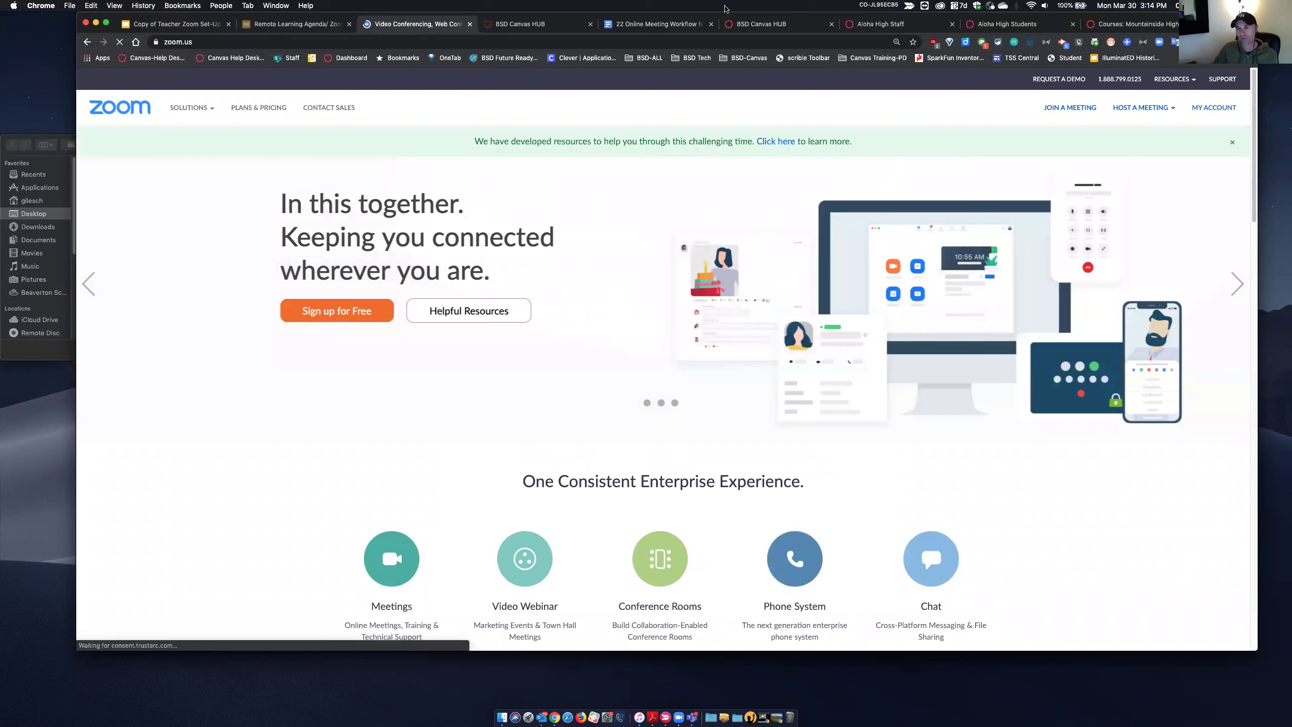
pyautogui.click(1213, 107)
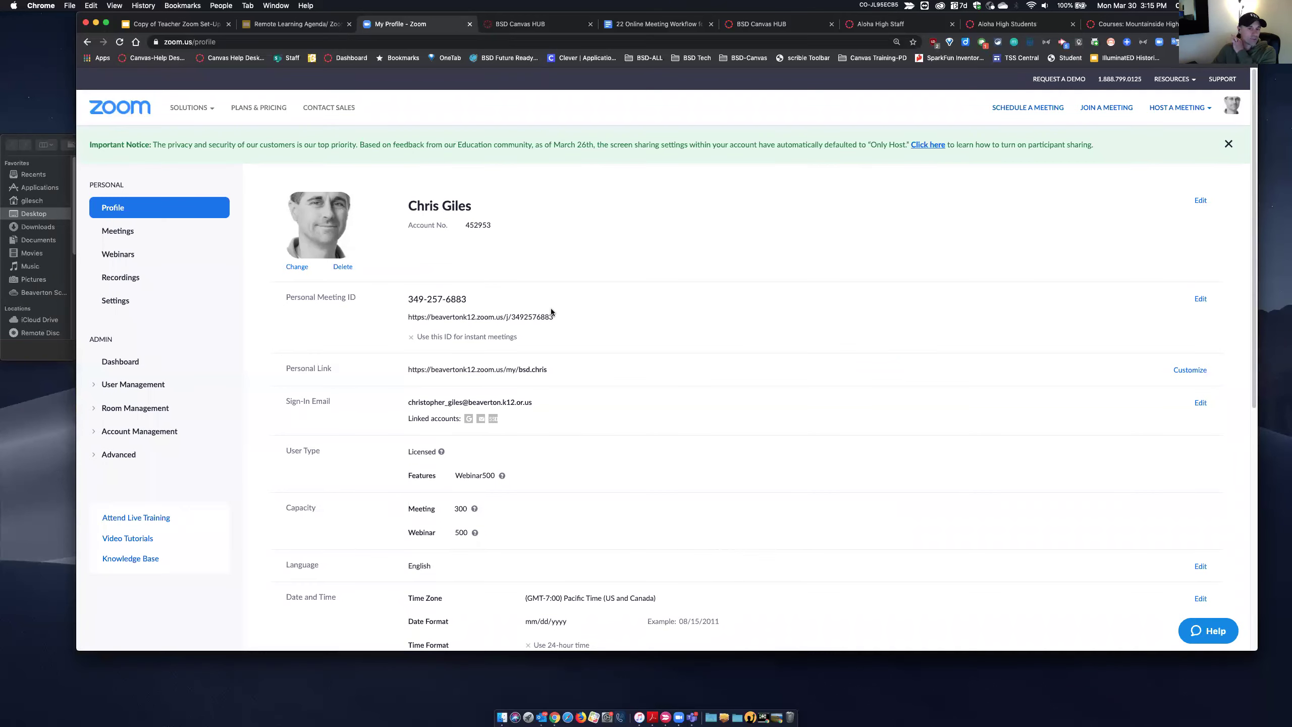
pyautogui.moveTo(557, 319); pyautogui.dragTo(400, 317)
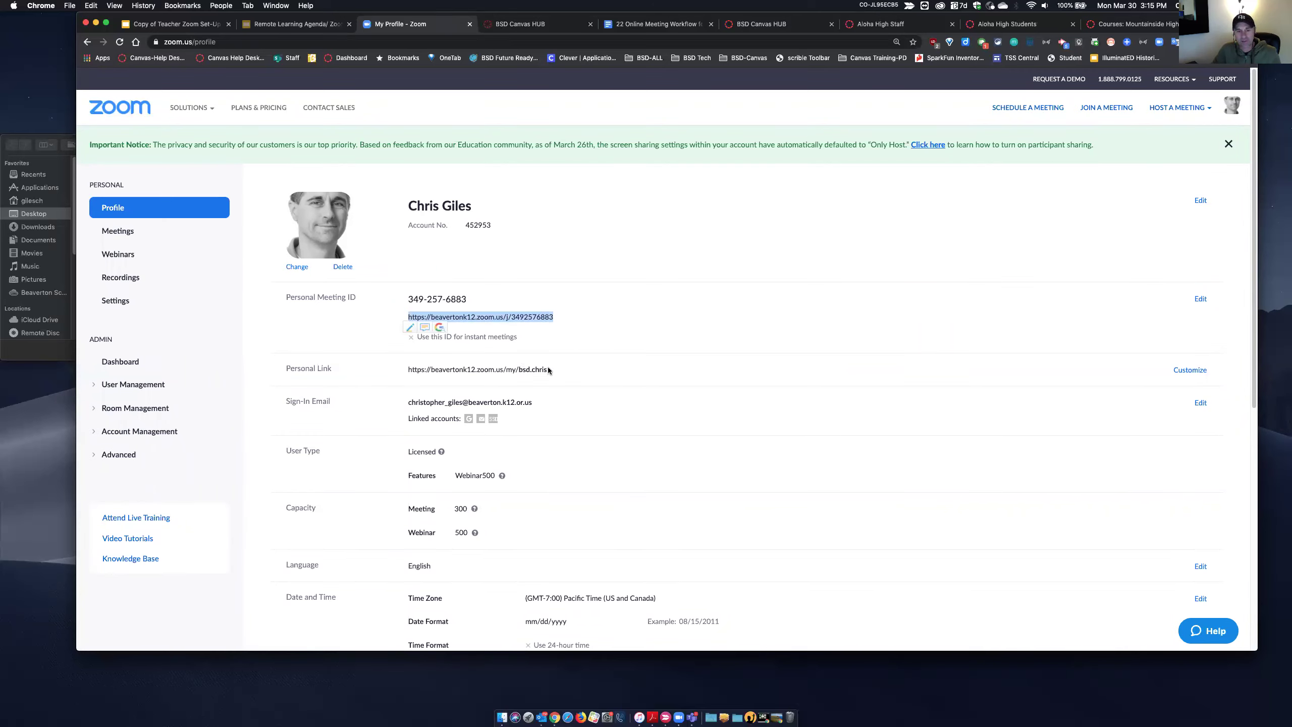
pyautogui.click(551, 322)
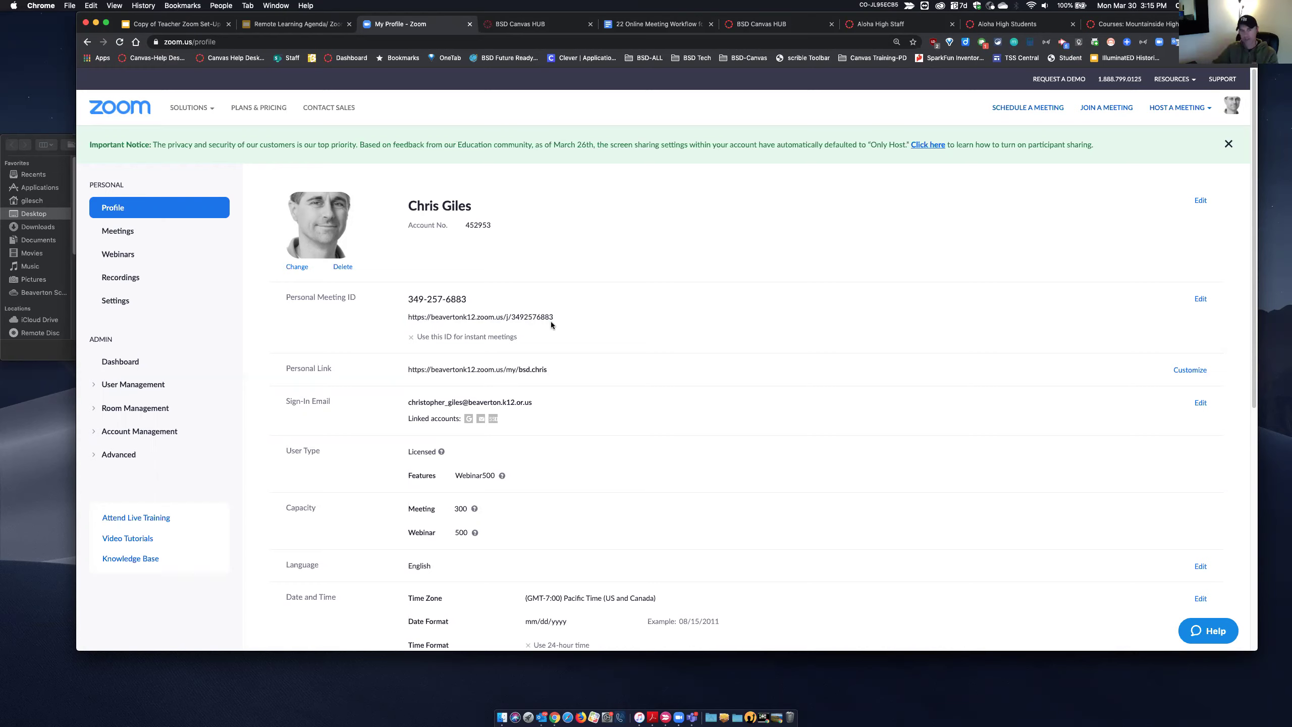
pyautogui.scroll(-2, 585, 358)
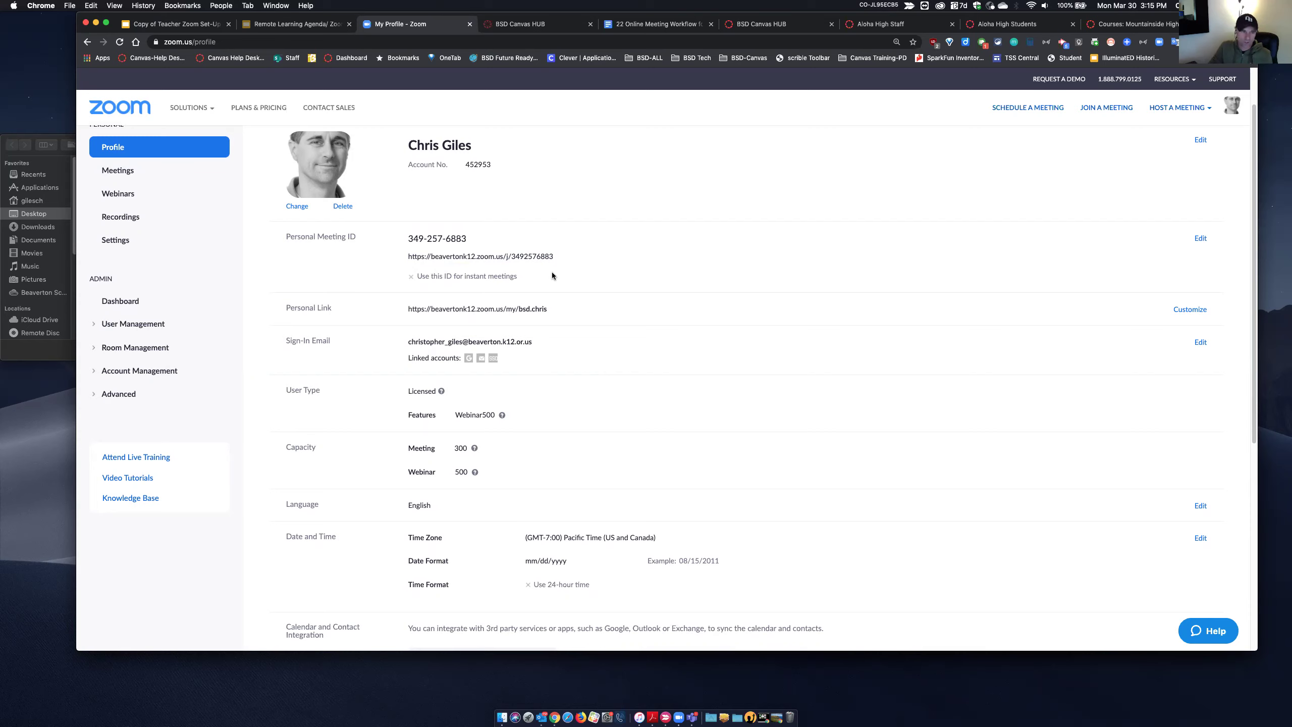
# - Start scheduling a new meeting from the account's meetings list and set its topic to "My Math Awesome Team"
pyautogui.click(144, 176)
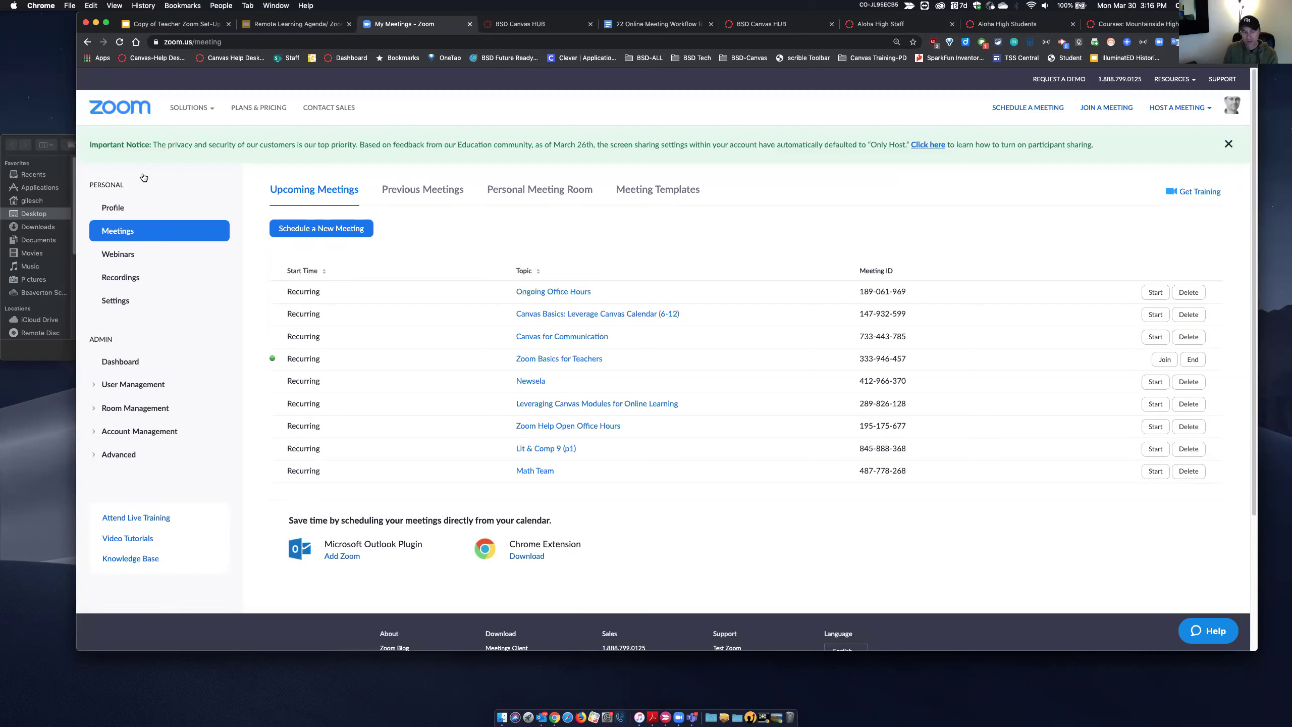
pyautogui.click(296, 226)
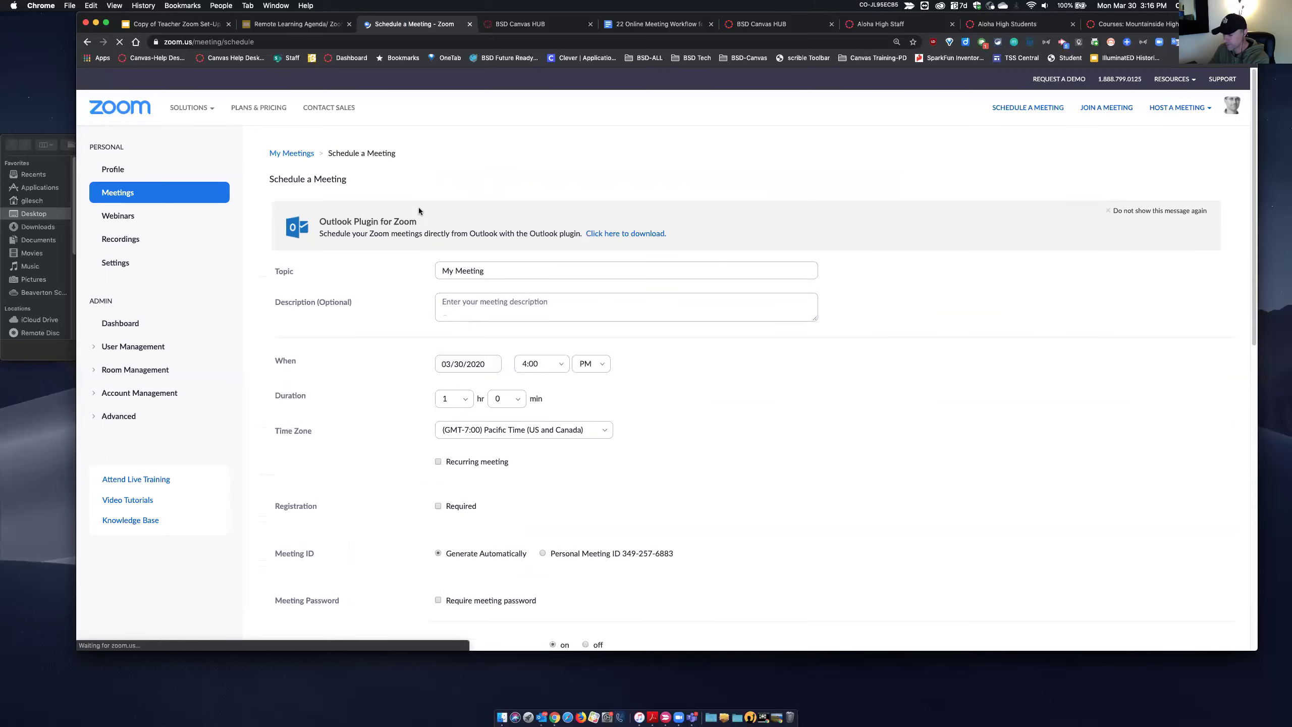
pyautogui.scroll(-15, 430, 303)
pyautogui.scroll(14, 430, 303)
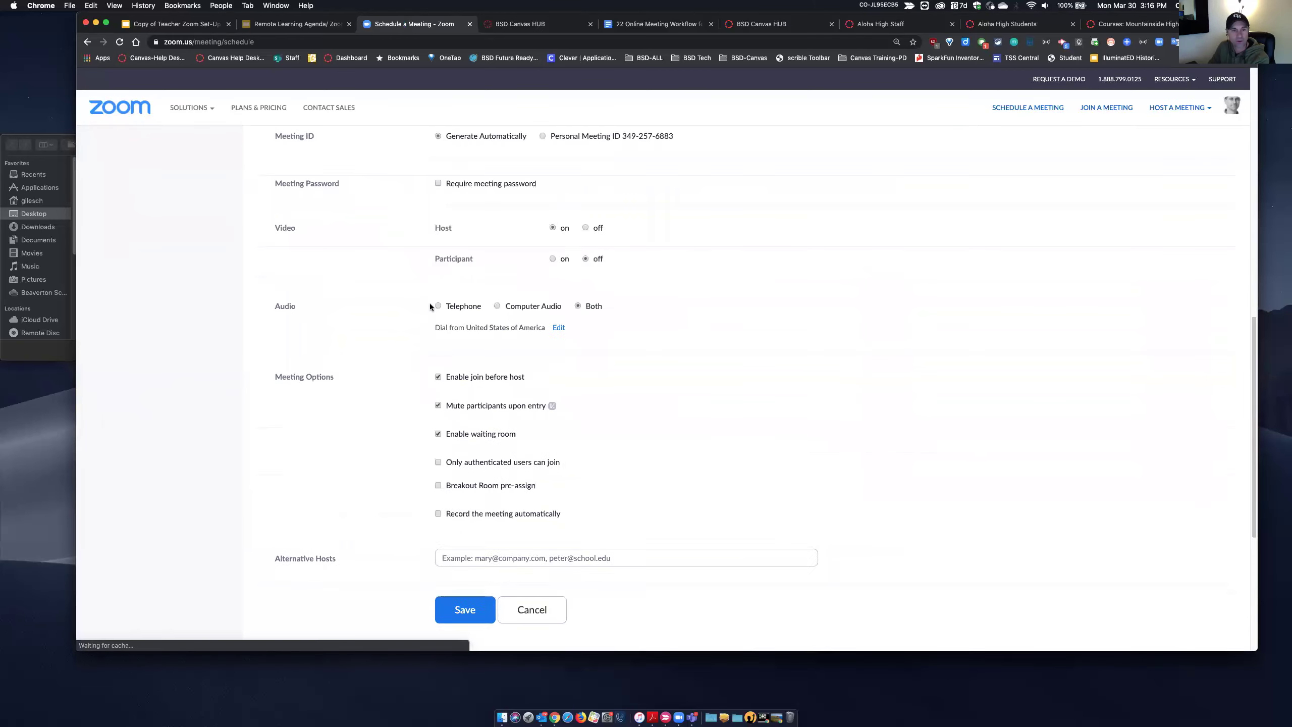
pyautogui.moveTo(491, 308); pyautogui.dragTo(421, 302)
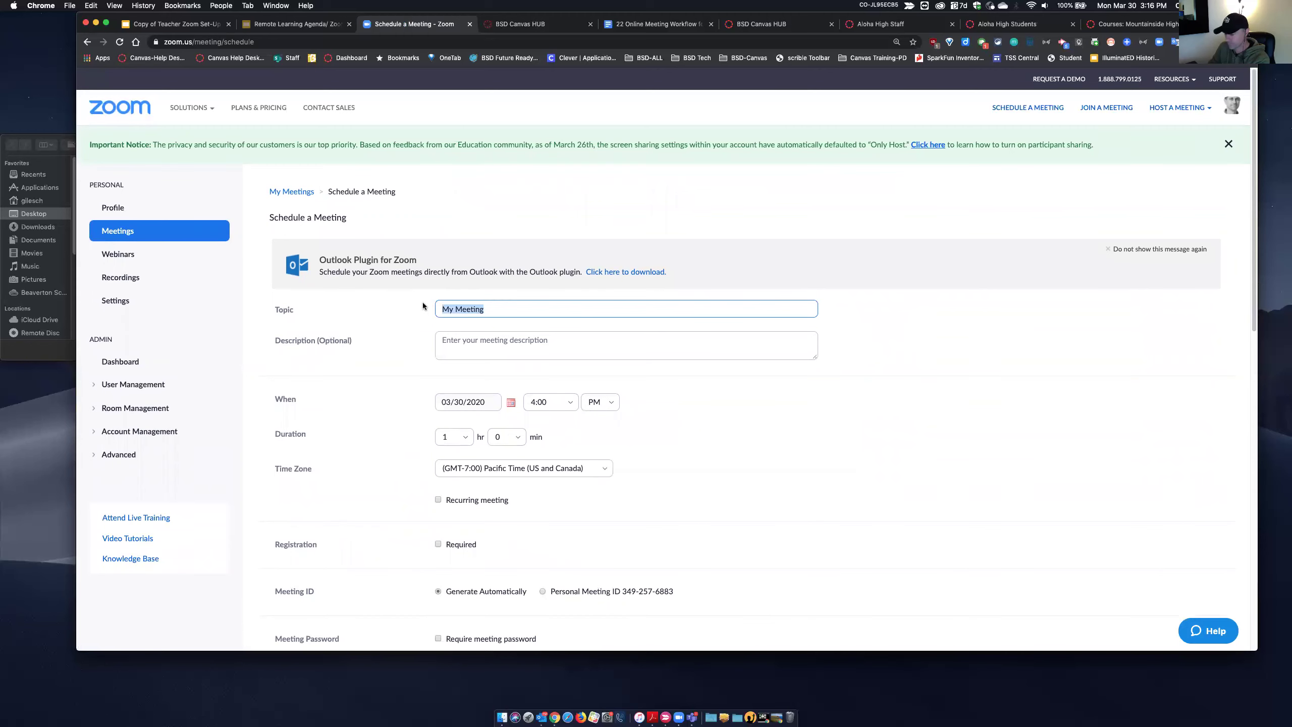
pyautogui.write('My Math Awes')
pyautogui.press('BackSpace')
pyautogui.write('wesome Team')
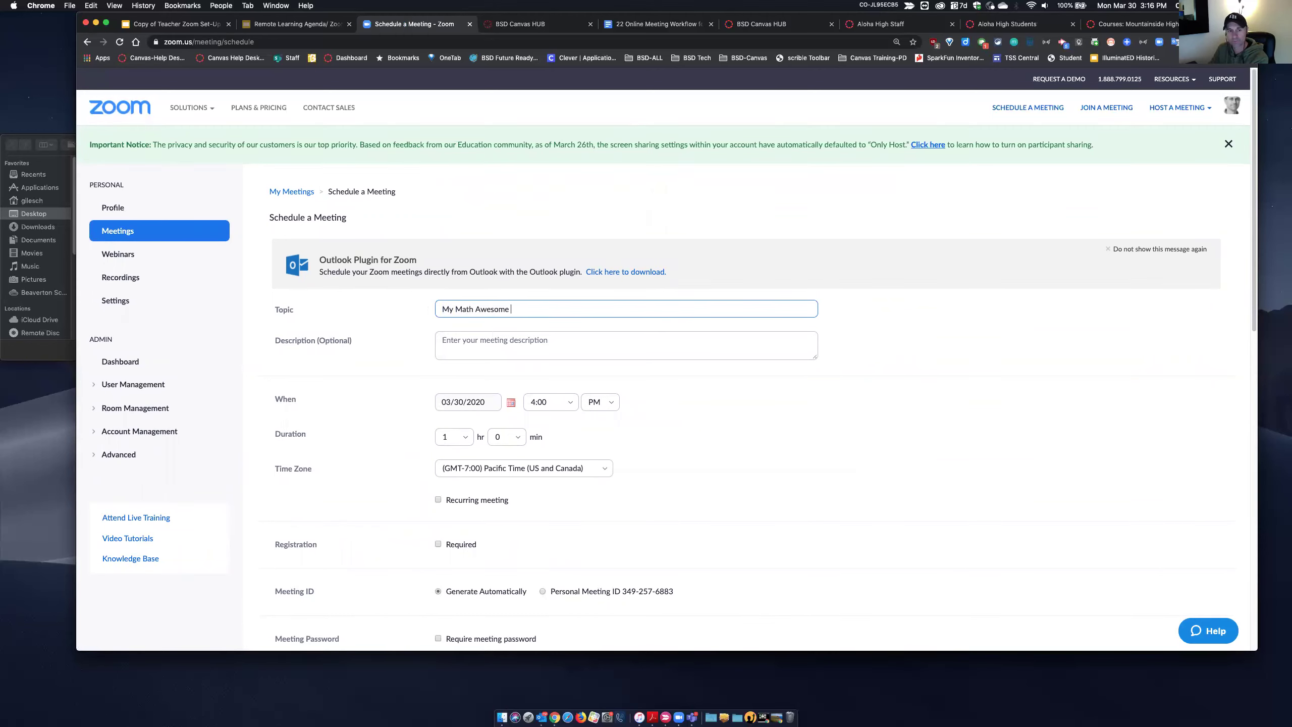
pyautogui.click(572, 340)
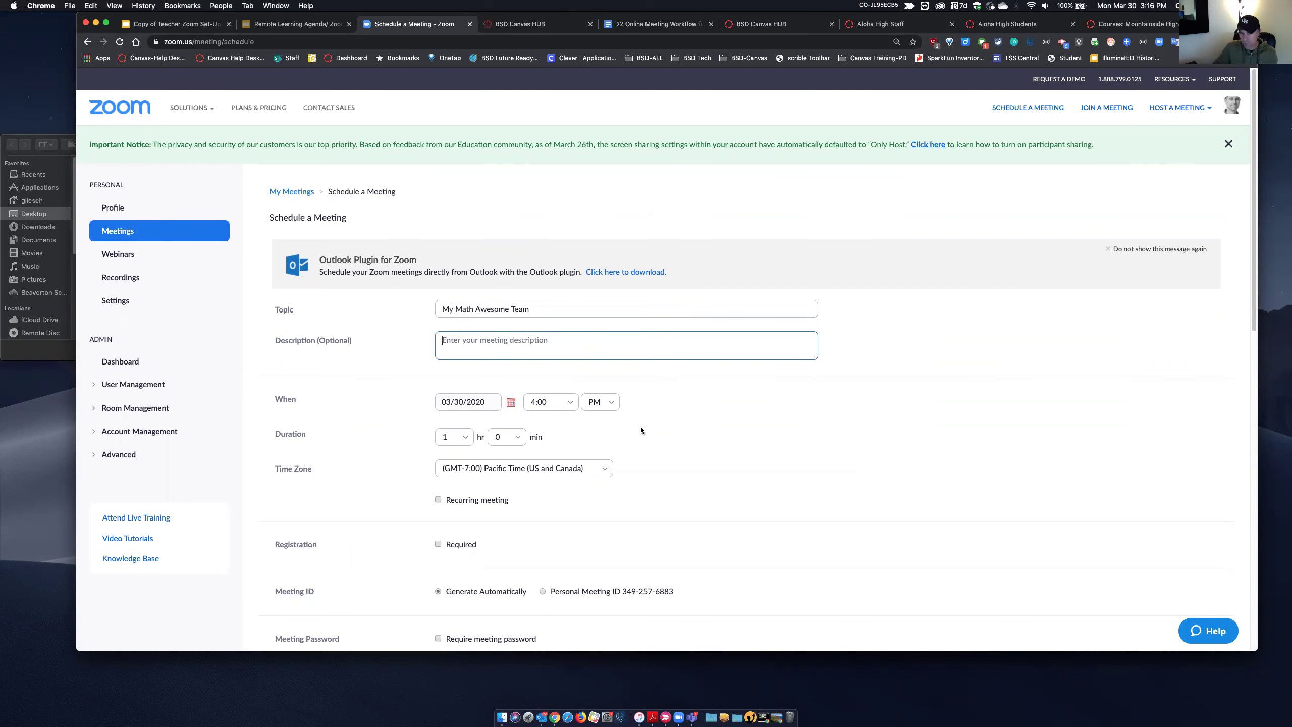
# - Browse the meeting's start date calendar ahead to July 2020 and close it with no date picked
pyautogui.scroll(-4, 660, 433)
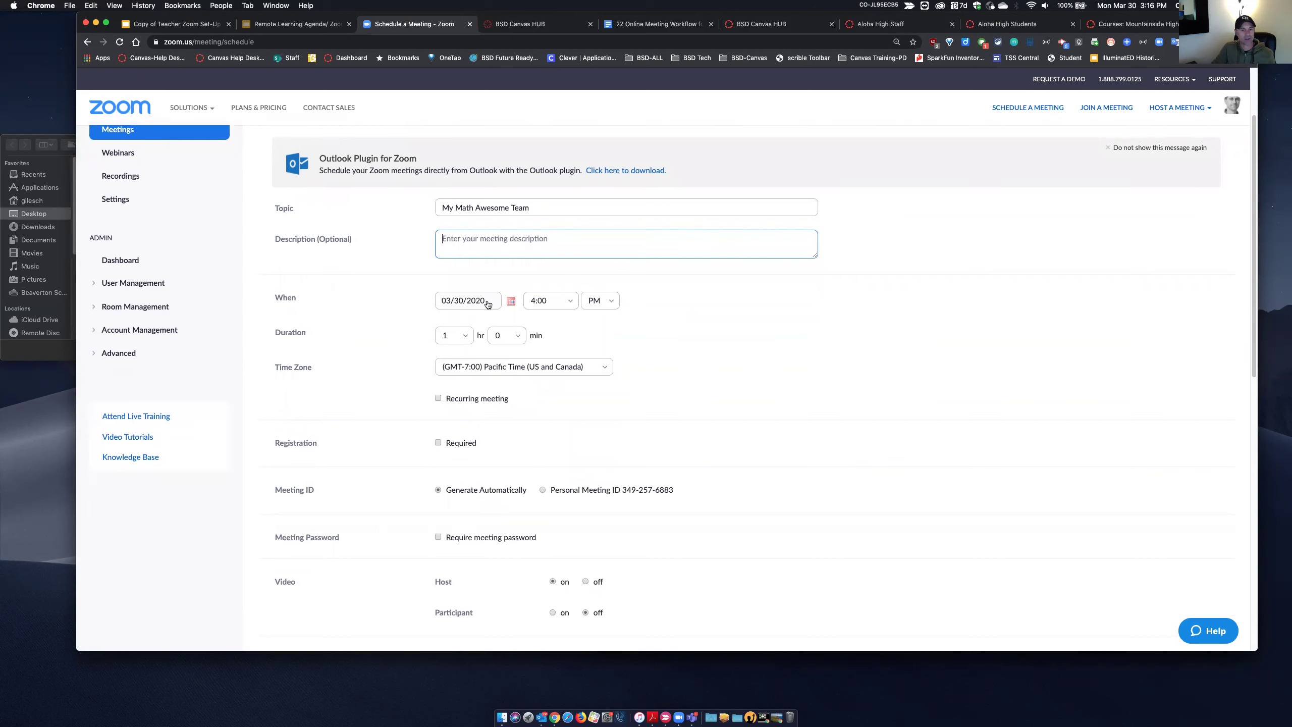
pyautogui.click(497, 303)
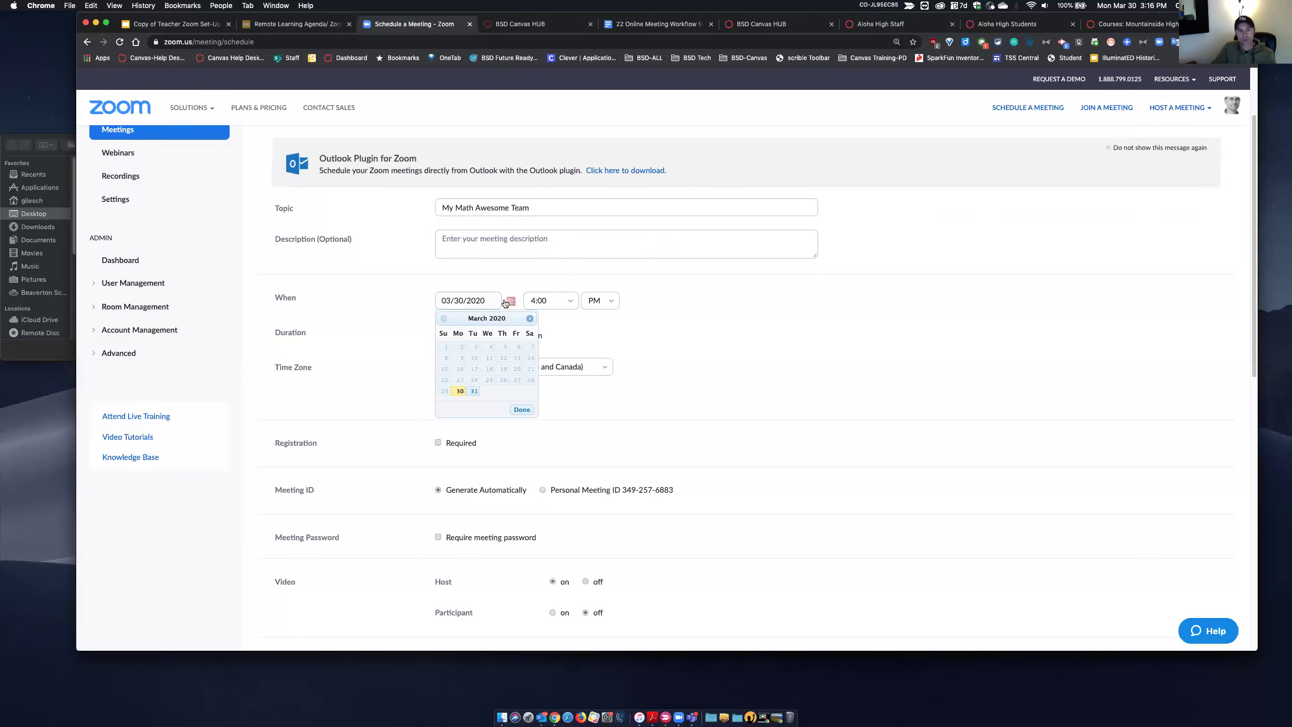
pyautogui.click(529, 319)
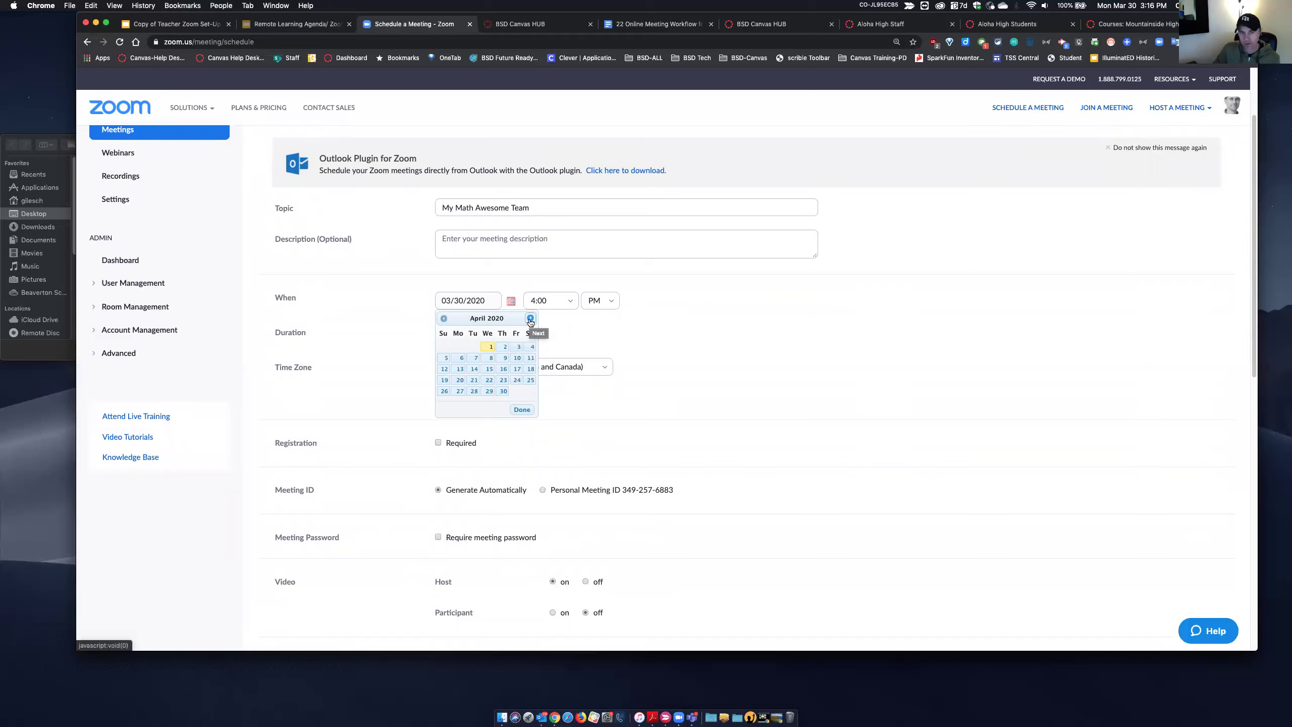
pyautogui.click(530, 318)
pyautogui.click(529, 319)
pyautogui.click(530, 319)
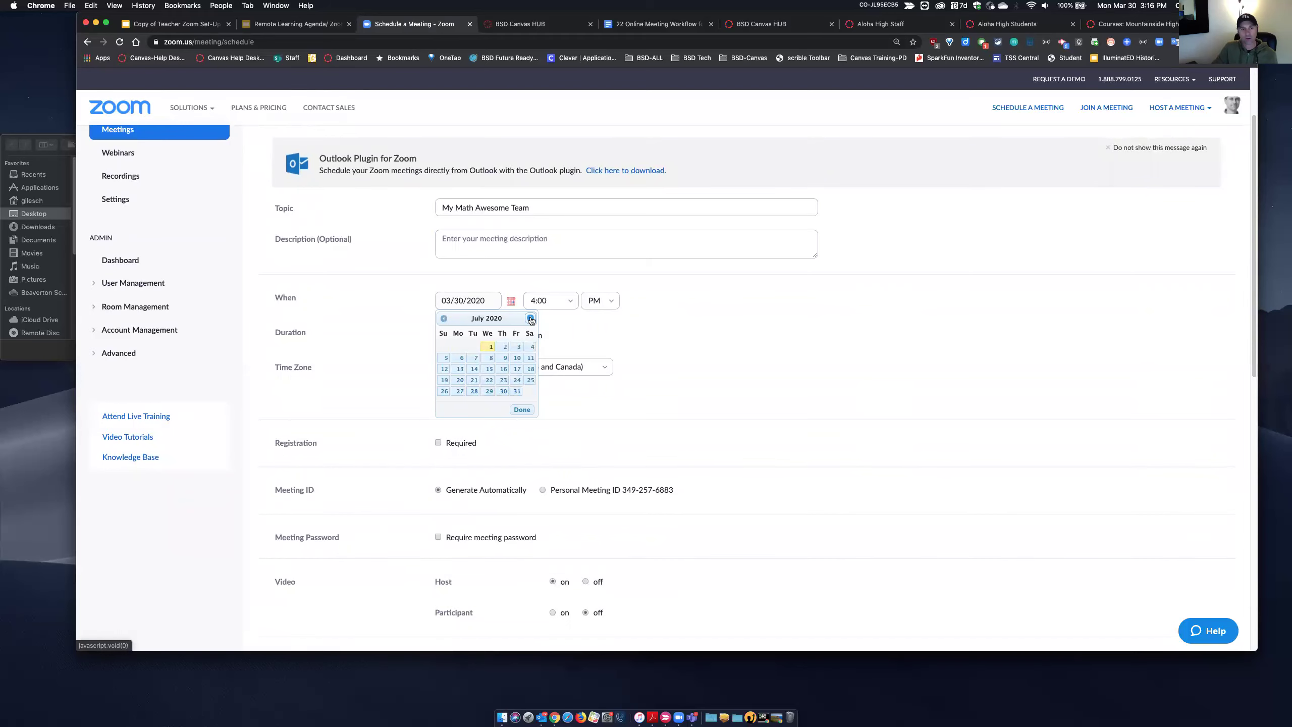
pyautogui.click(599, 336)
pyautogui.click(545, 302)
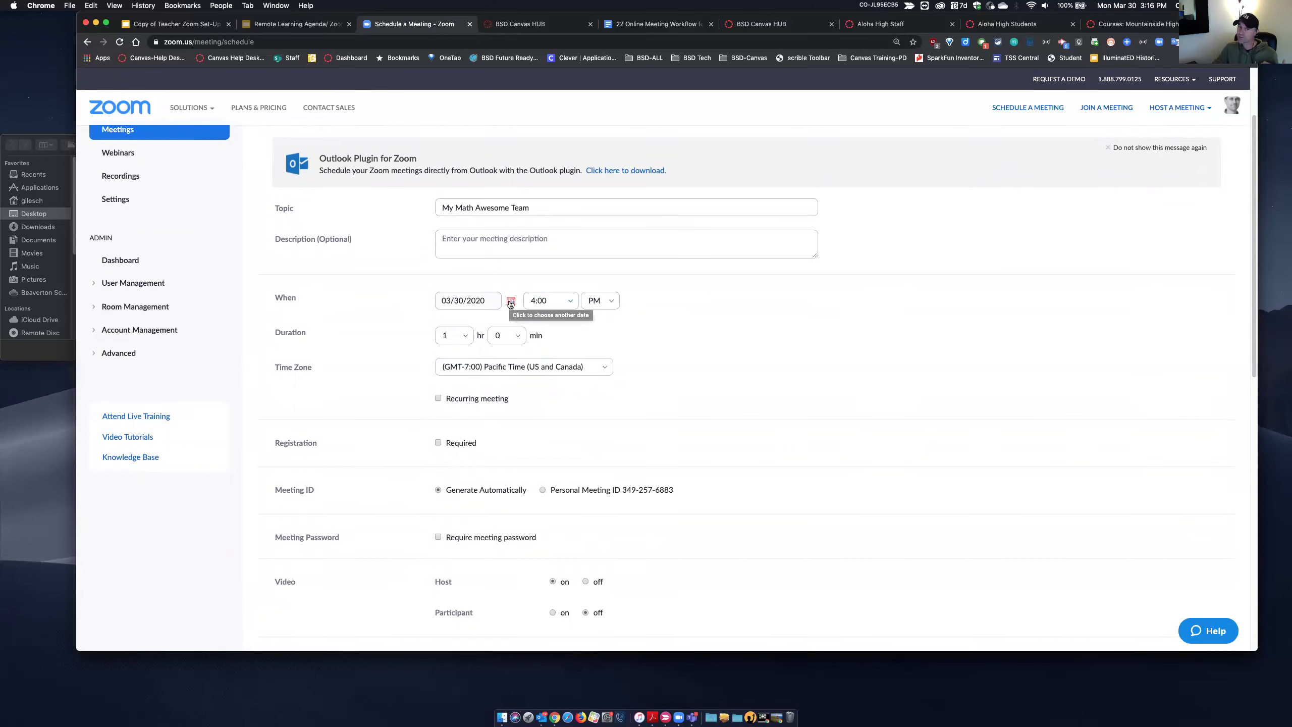
# - Make the meeting recurring and look through the start date calendar as far as June 2020
pyautogui.click(437, 400)
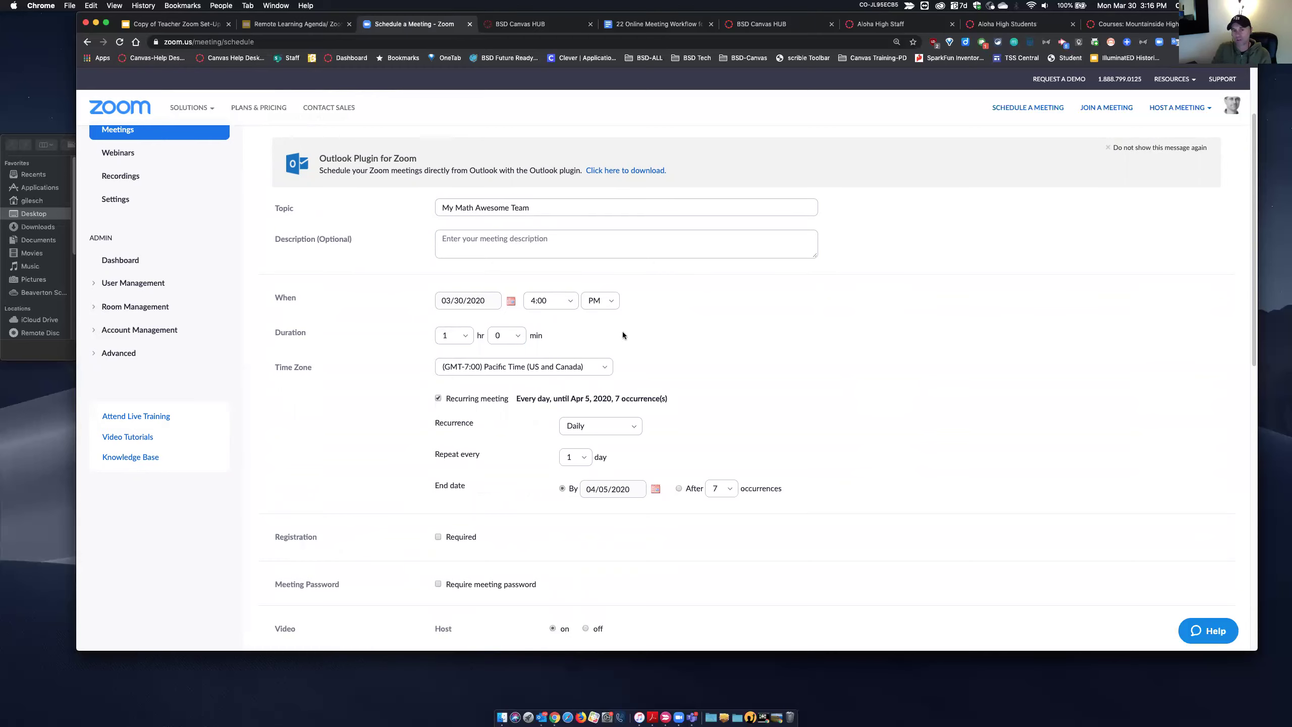
pyautogui.click(511, 302)
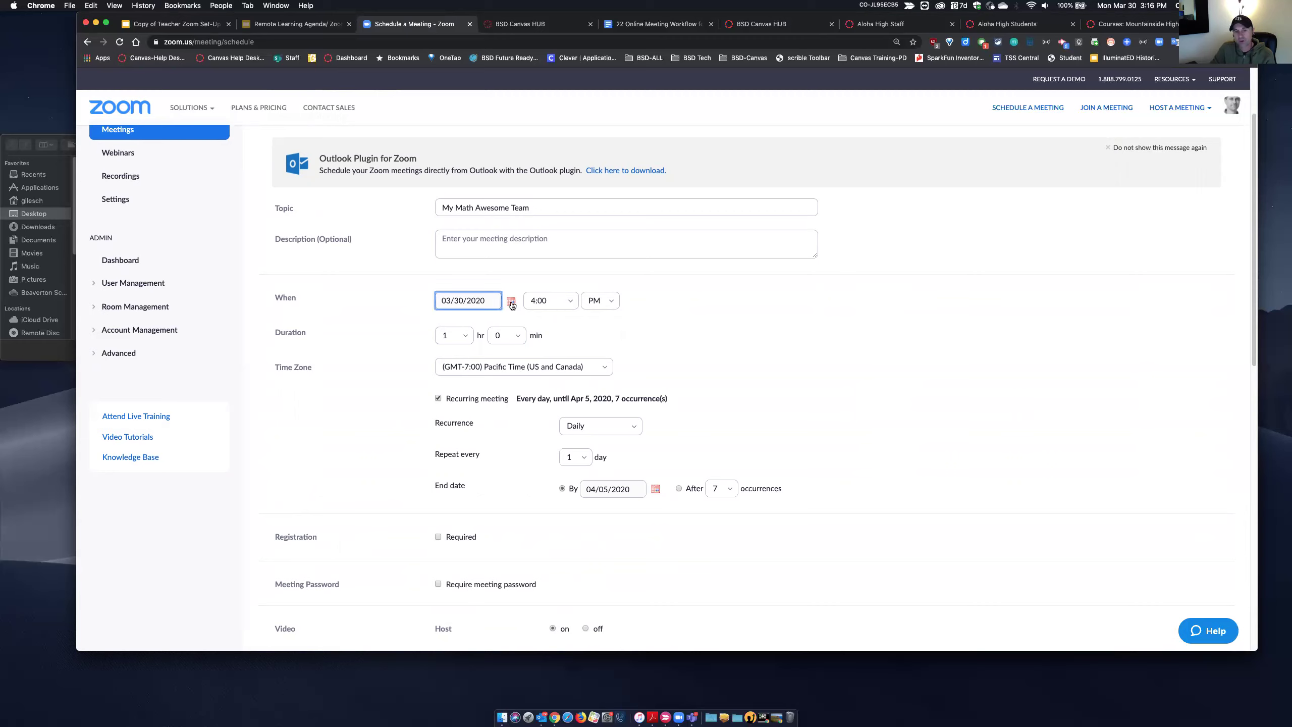
pyautogui.click(530, 319)
pyautogui.click(530, 319)
pyautogui.click(530, 319)
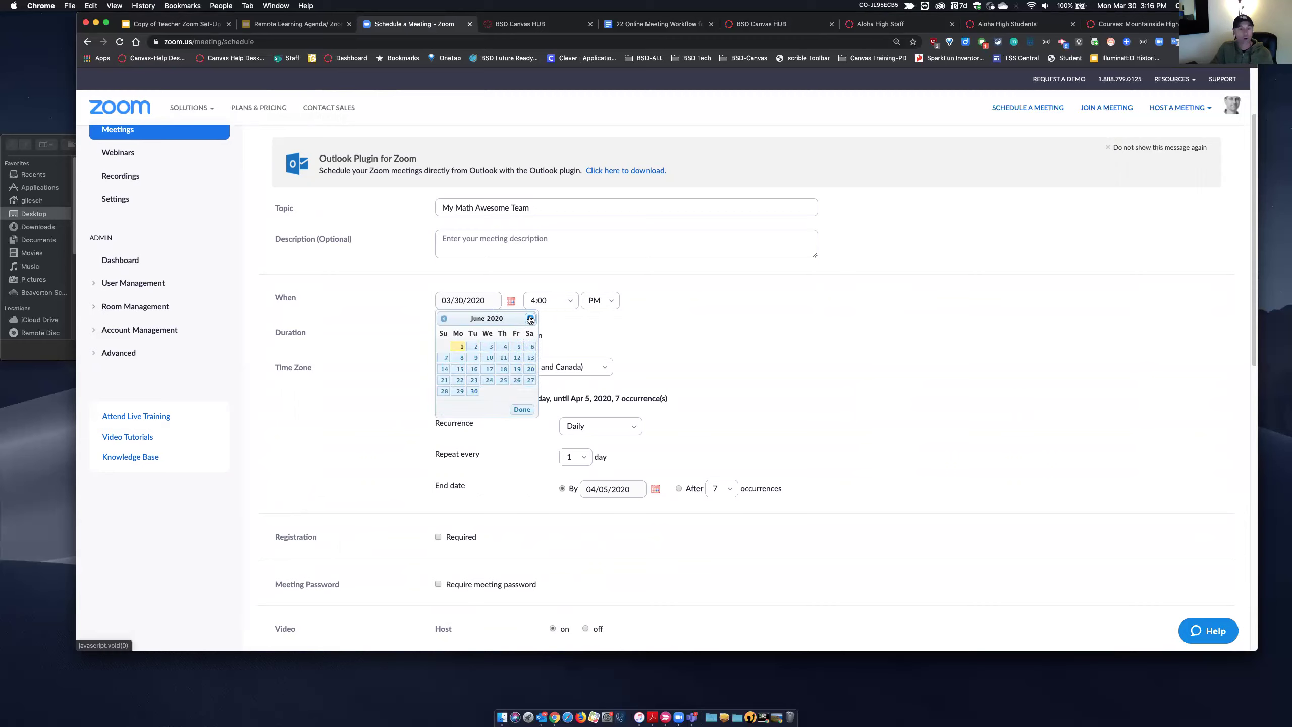
pyautogui.click(592, 339)
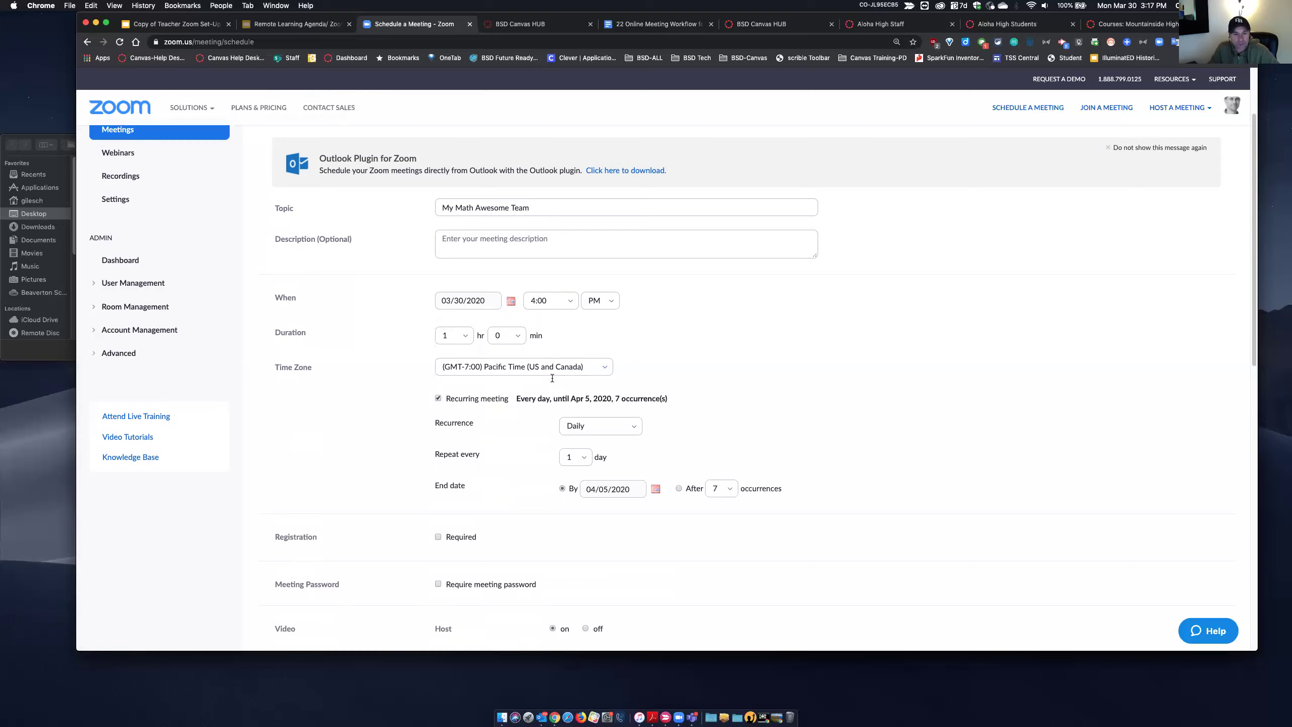
# - Set the meeting's recurrence to Weekly, review the remaining meeting options and save the meeting
pyautogui.click(595, 426)
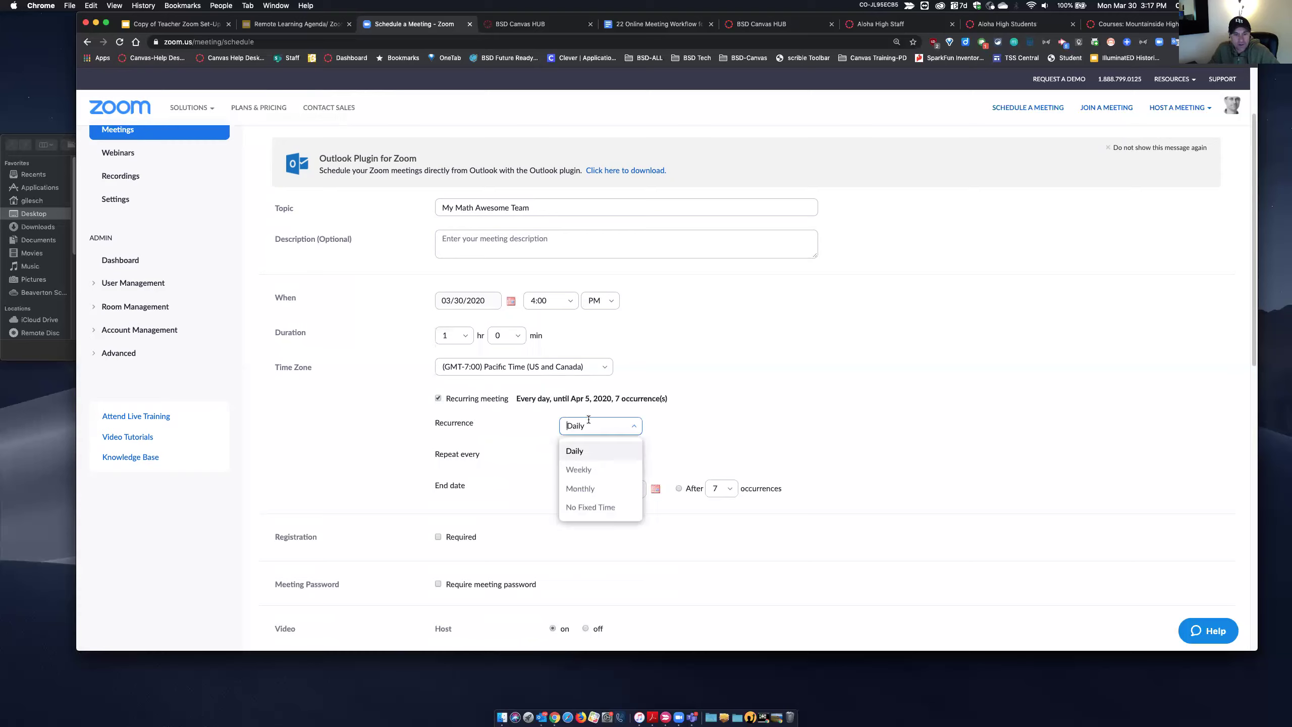
pyautogui.click(593, 478)
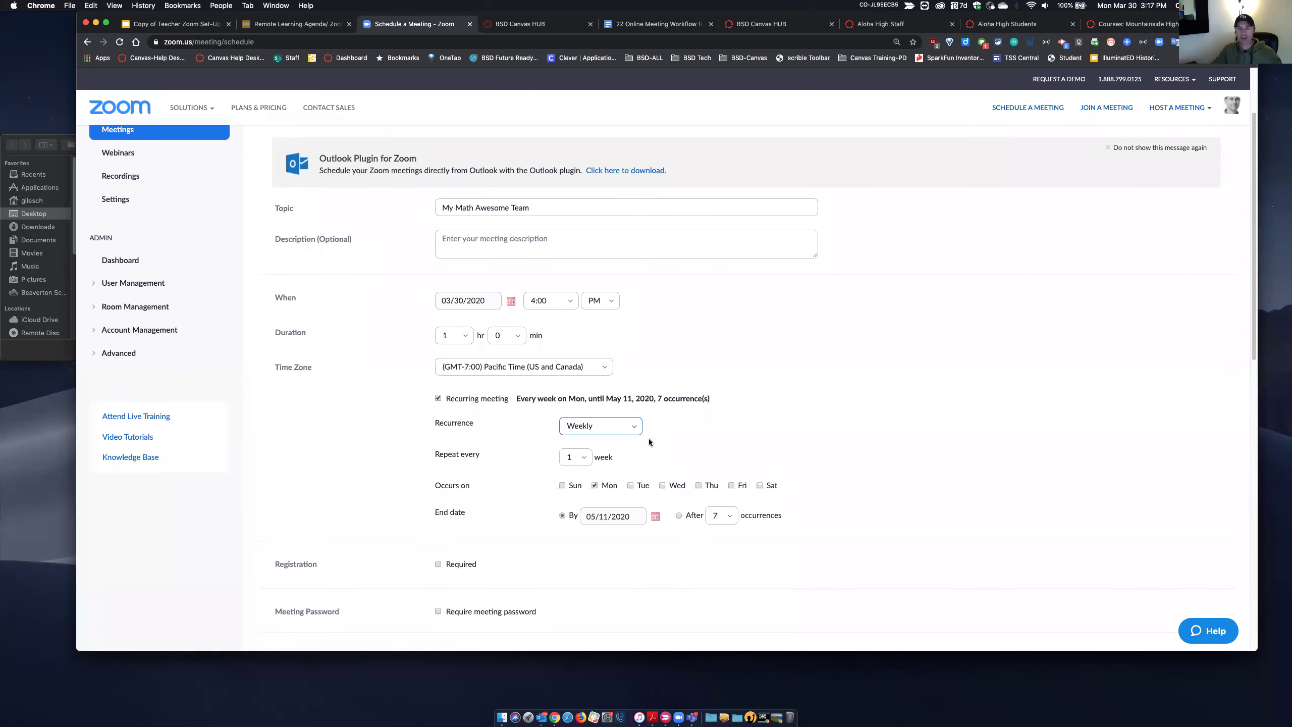
pyautogui.scroll(-3, 648, 438)
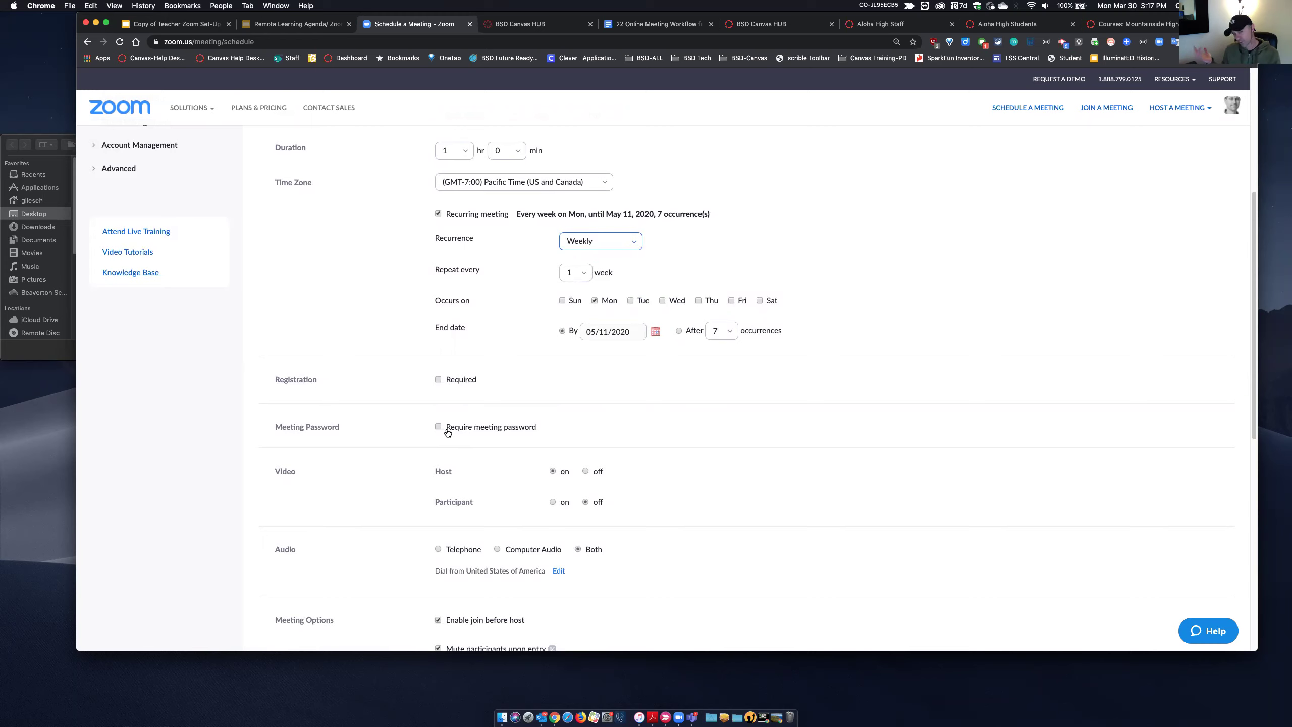
pyautogui.scroll(-3, 512, 489)
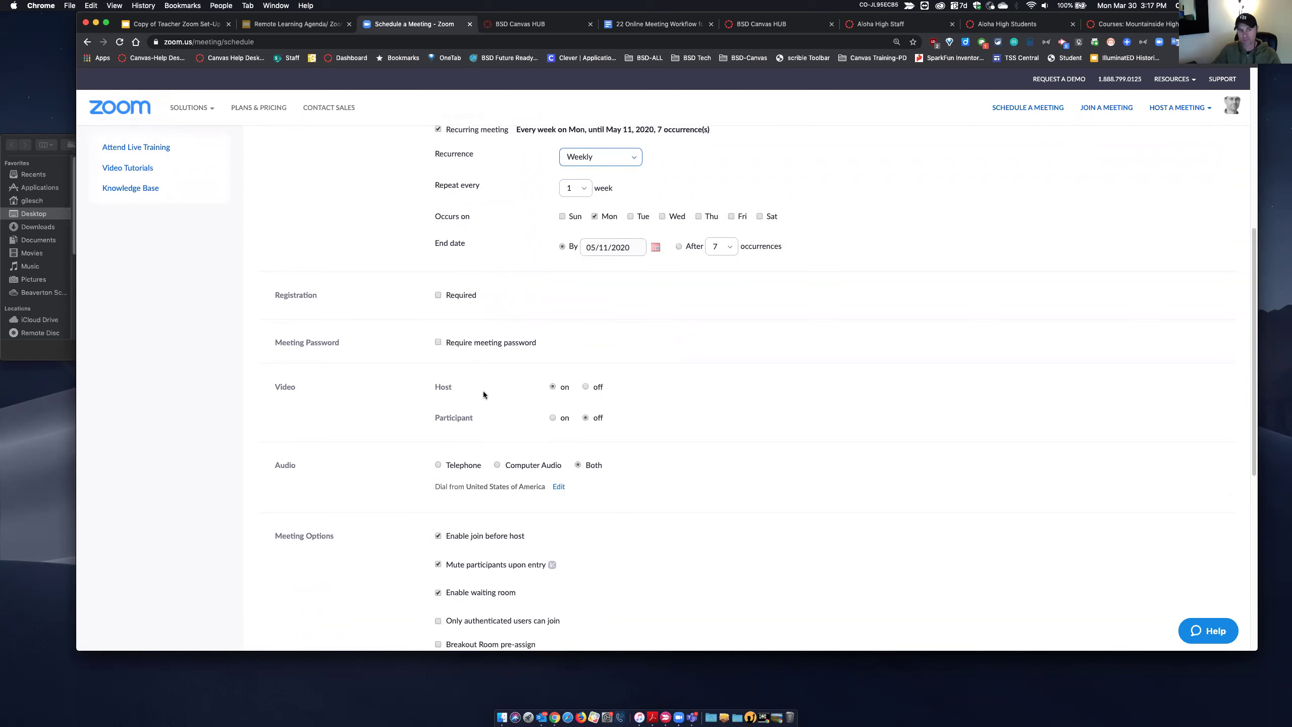
pyautogui.scroll(-2, 503, 407)
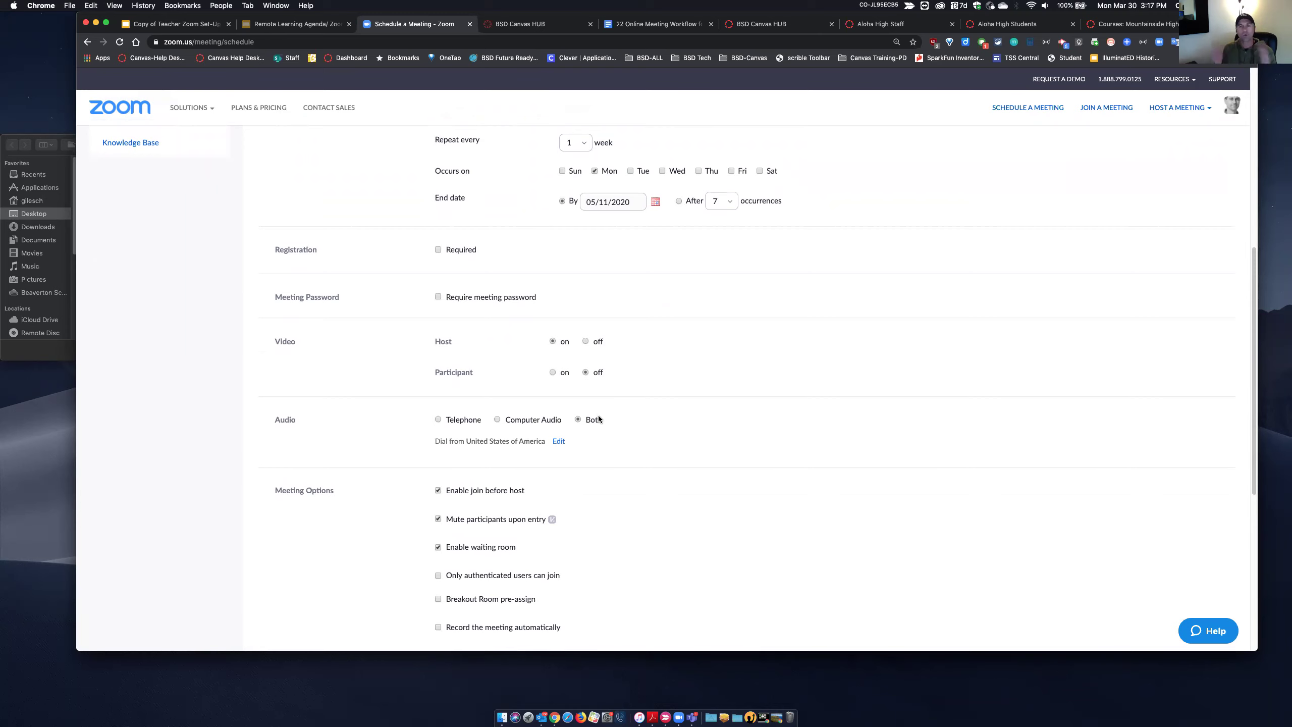
pyautogui.scroll(-3, 559, 534)
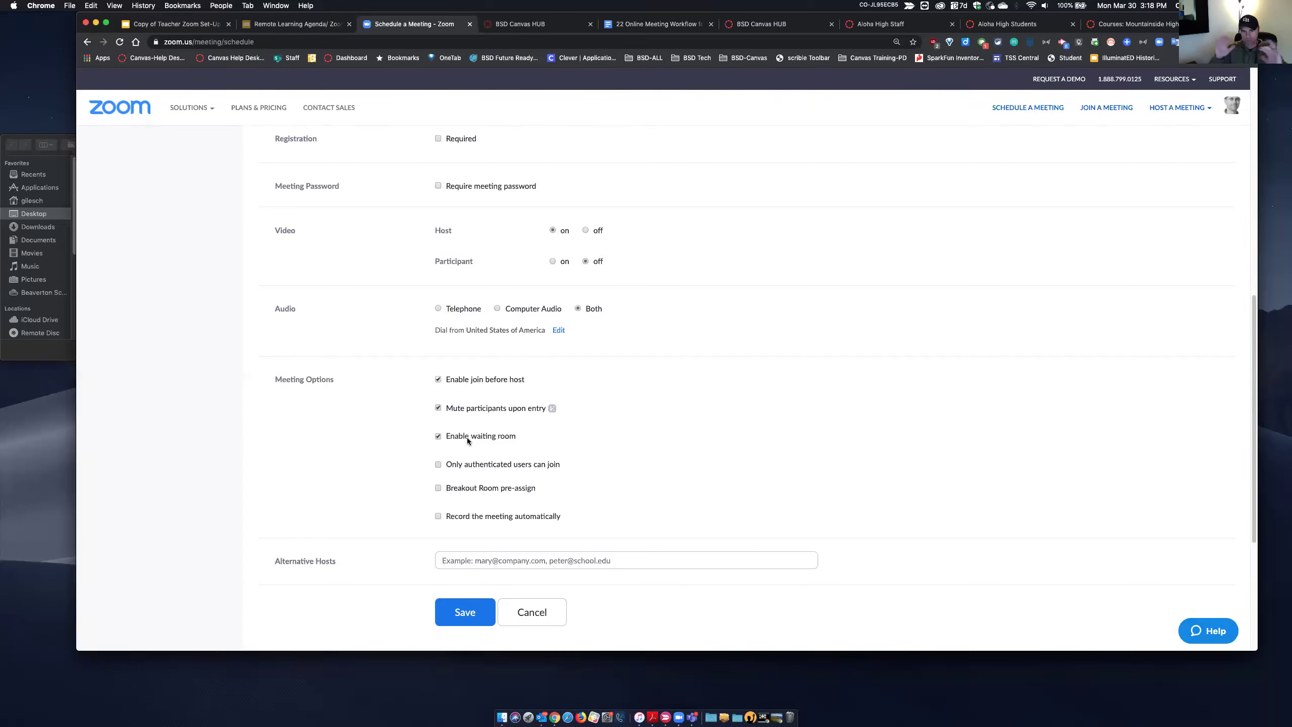
pyautogui.click(483, 605)
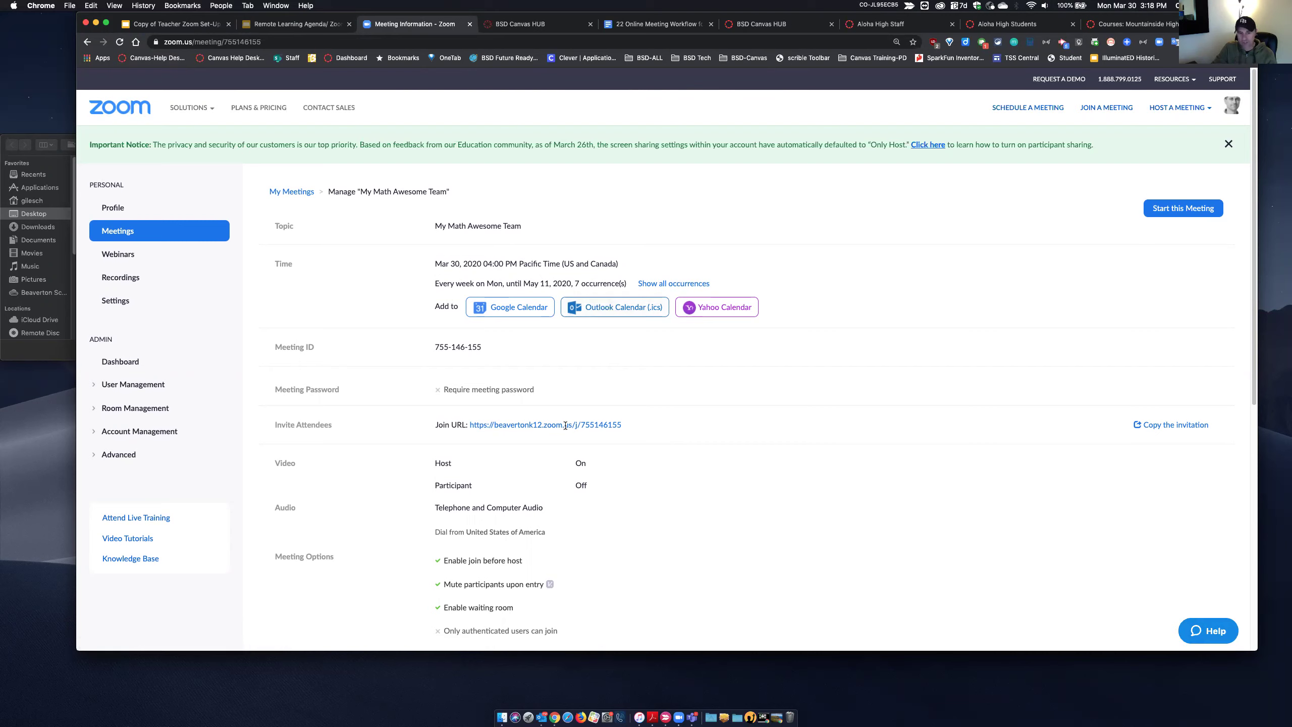
# - Examine the saved meeting's join URL and the join link and meeting ID in its invitation text, then close the invitation
pyautogui.moveTo(630, 422); pyautogui.dragTo(465, 430)
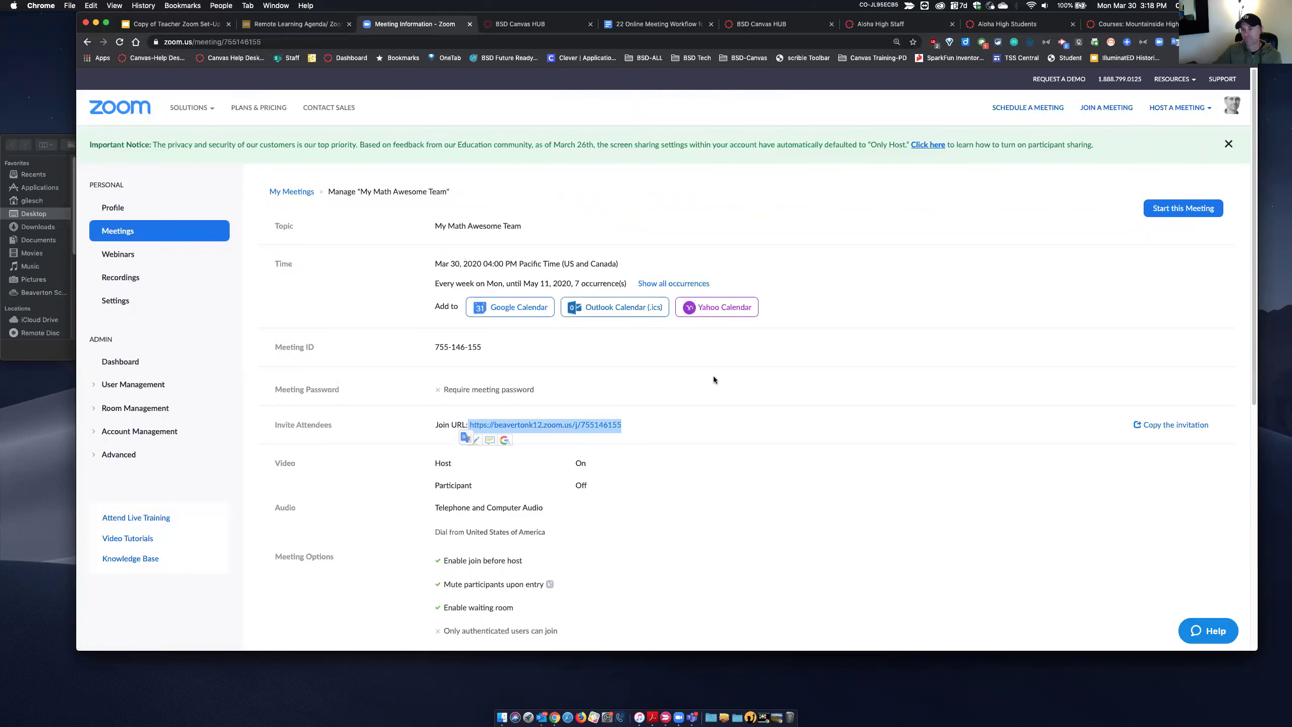
pyautogui.click(1178, 426)
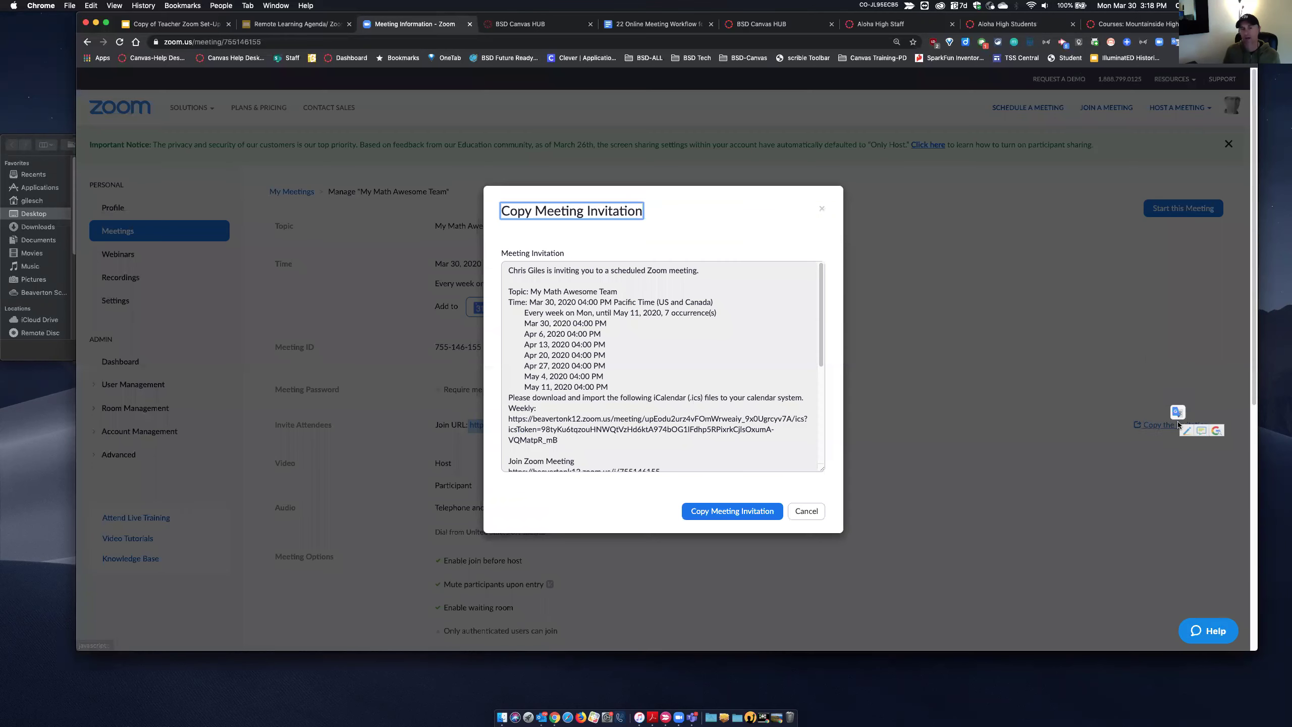
pyautogui.scroll(1, 679, 398)
pyautogui.scroll(-3, 679, 398)
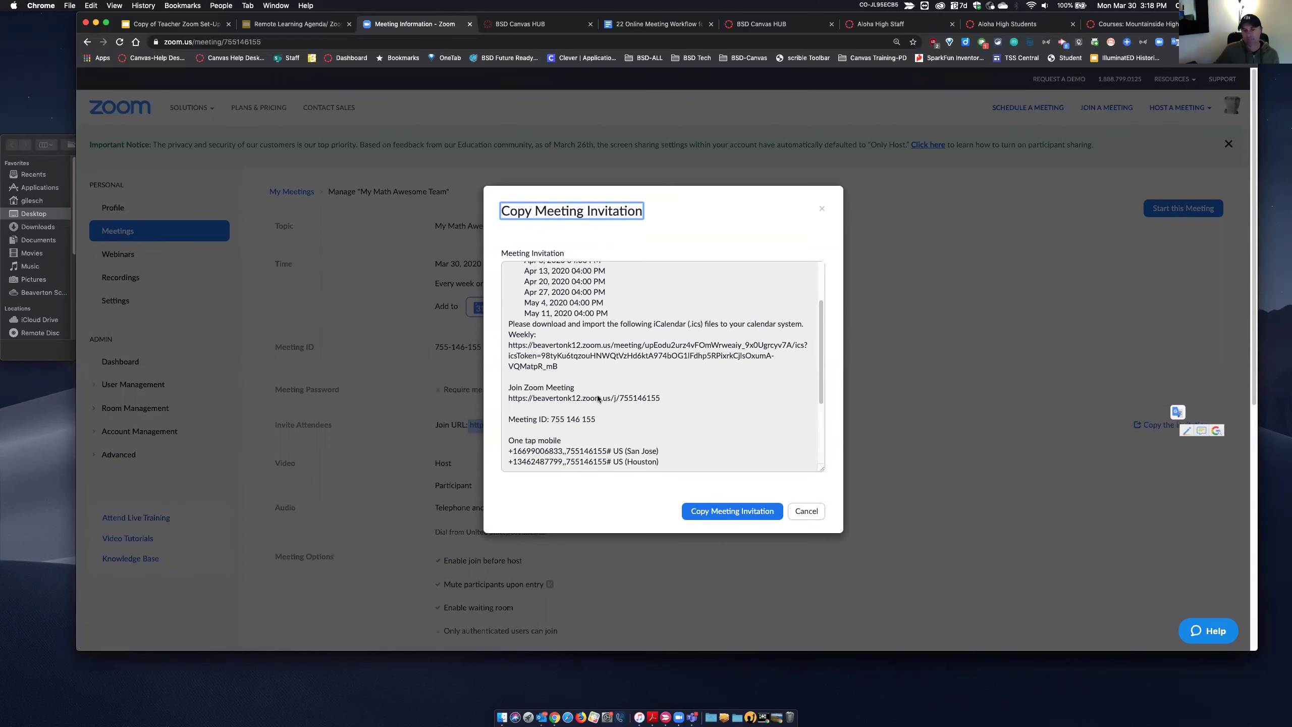
pyautogui.click(661, 397)
pyautogui.moveTo(596, 420); pyautogui.dragTo(552, 422)
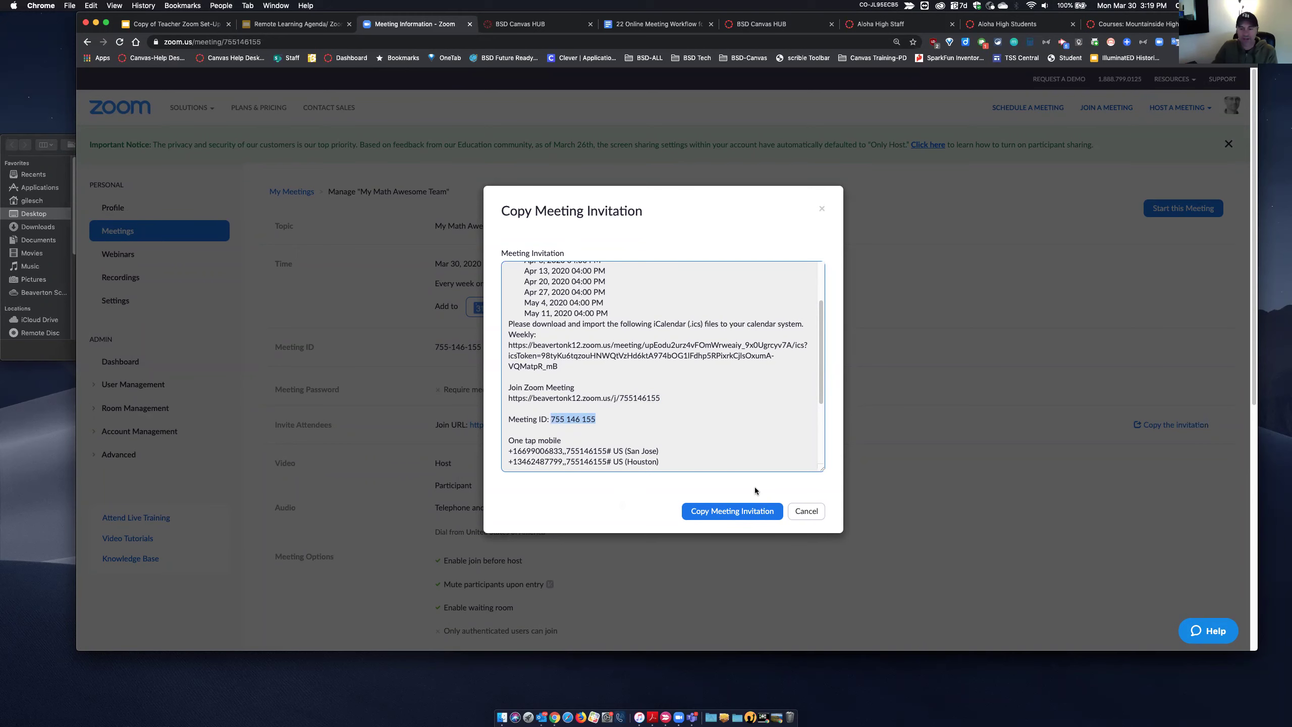
pyautogui.click(811, 511)
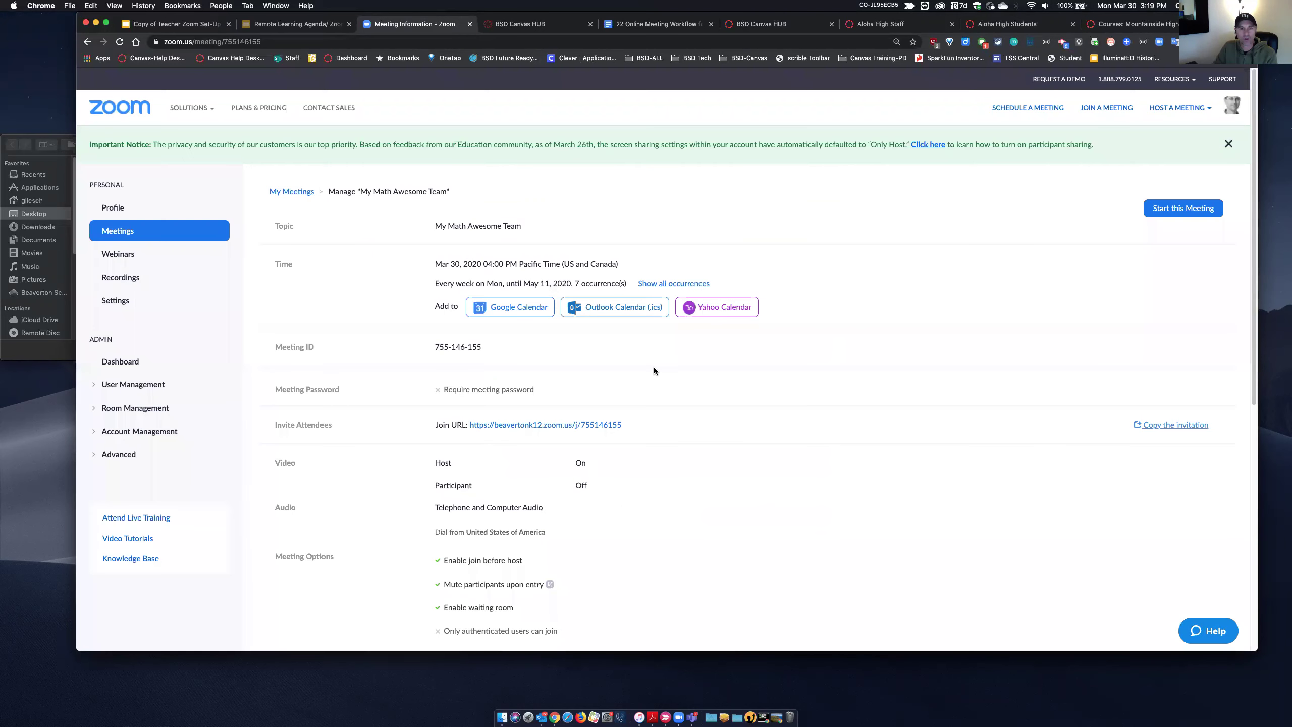
# - Switch to the "Copy of Teacher Zoom Set-Up Guide" presentation in Google Slides and go to its first slide
pyautogui.click(209, 31)
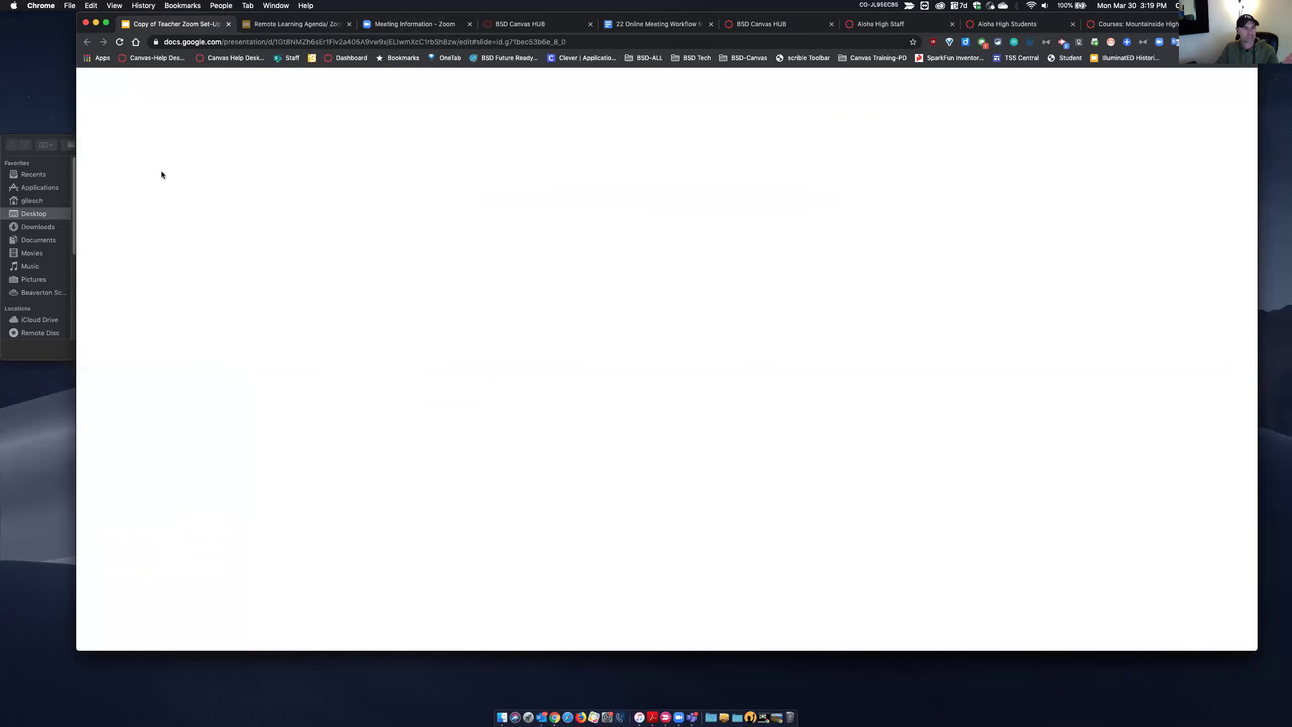
pyautogui.click(134, 135)
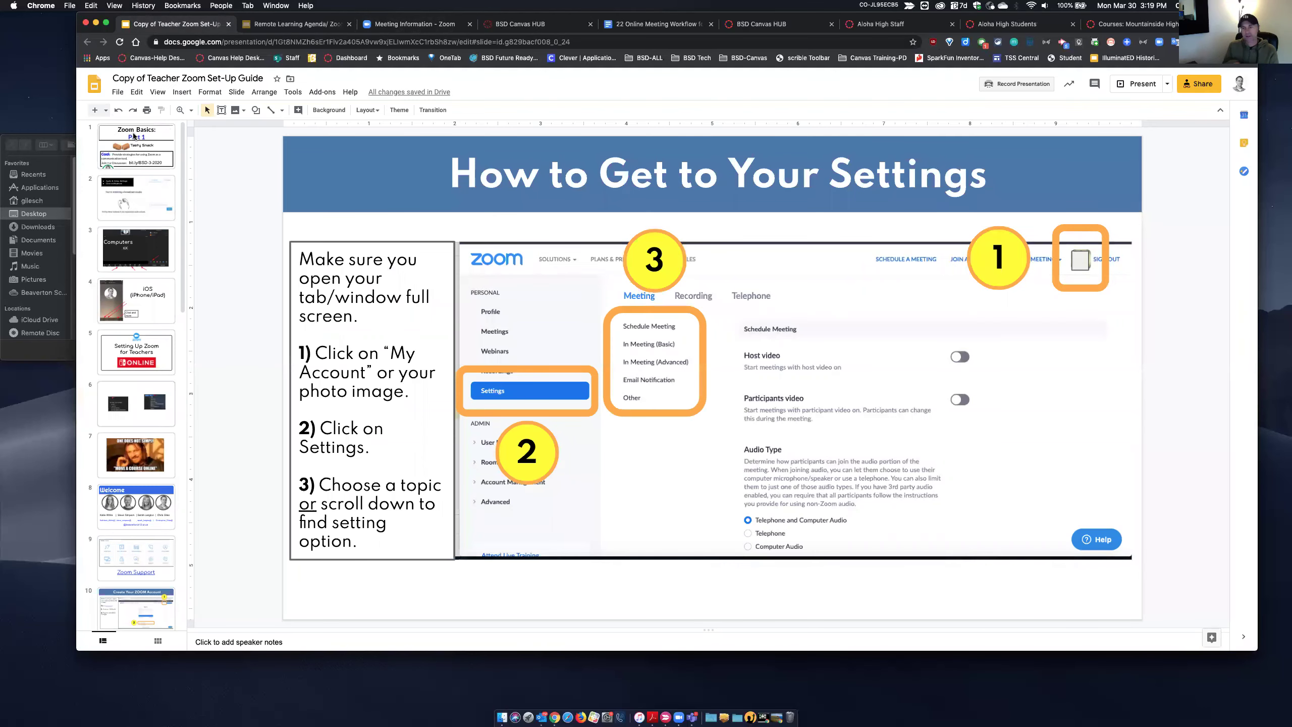
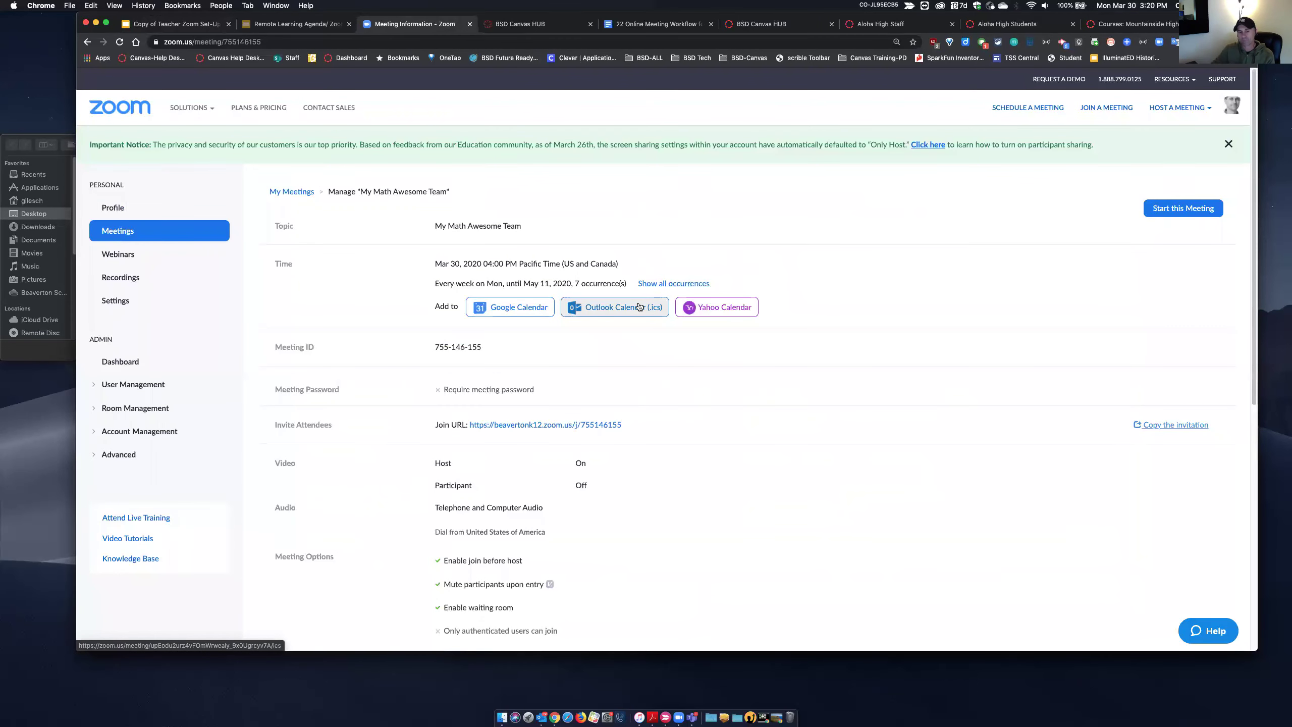
# - Review the remaining options of the "My Math Awesome Team" meeting and show the list of upcoming meetings
pyautogui.scroll(-4, 644, 451)
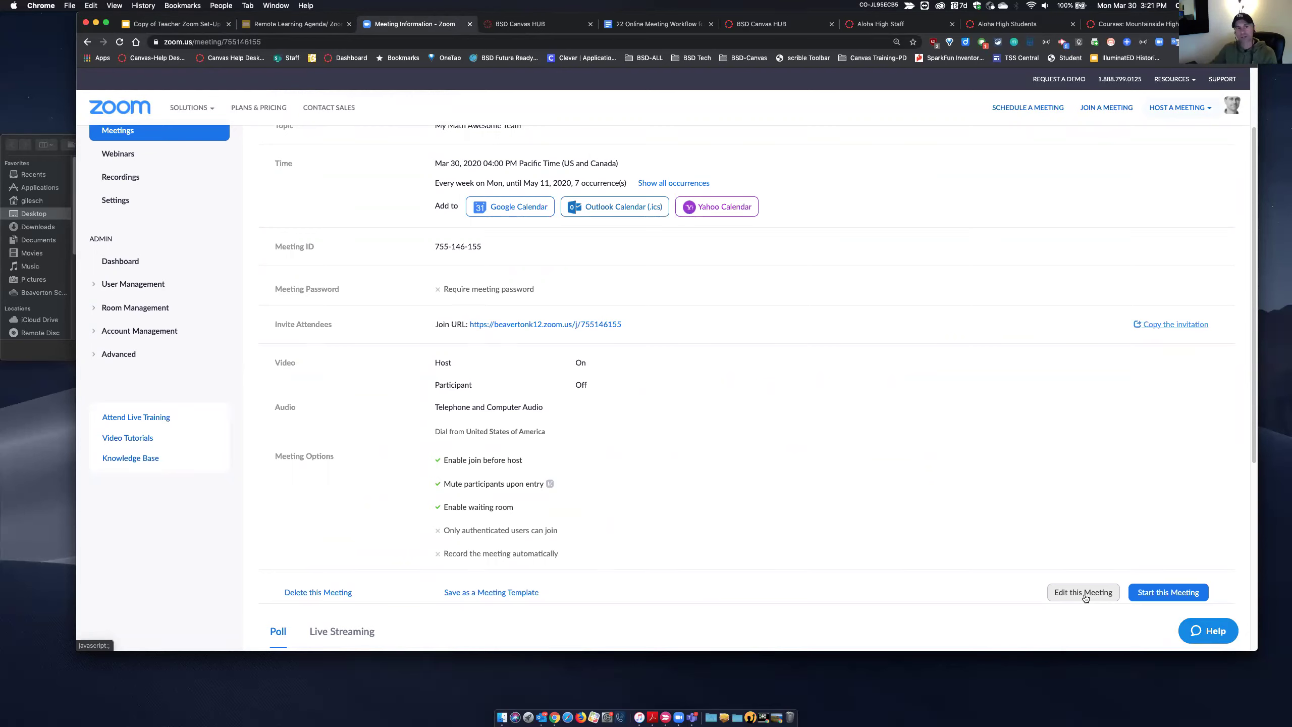
pyautogui.click(195, 33)
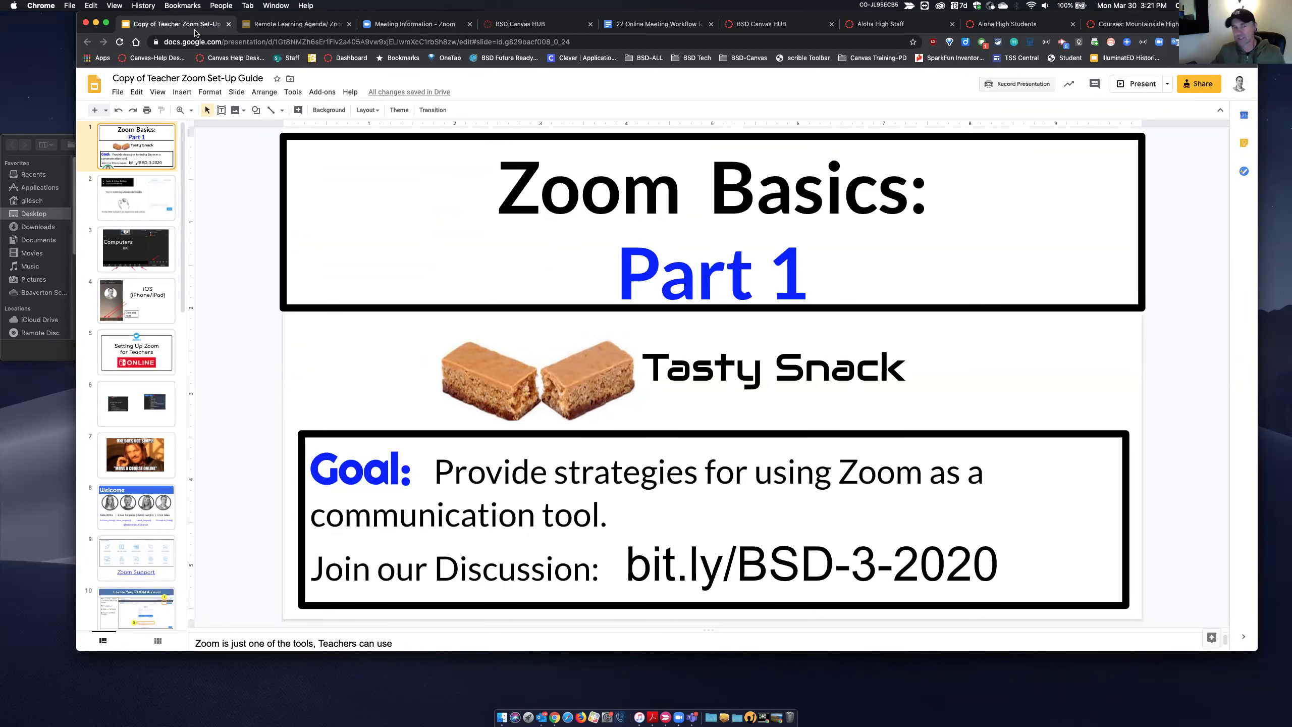
pyautogui.click(390, 25)
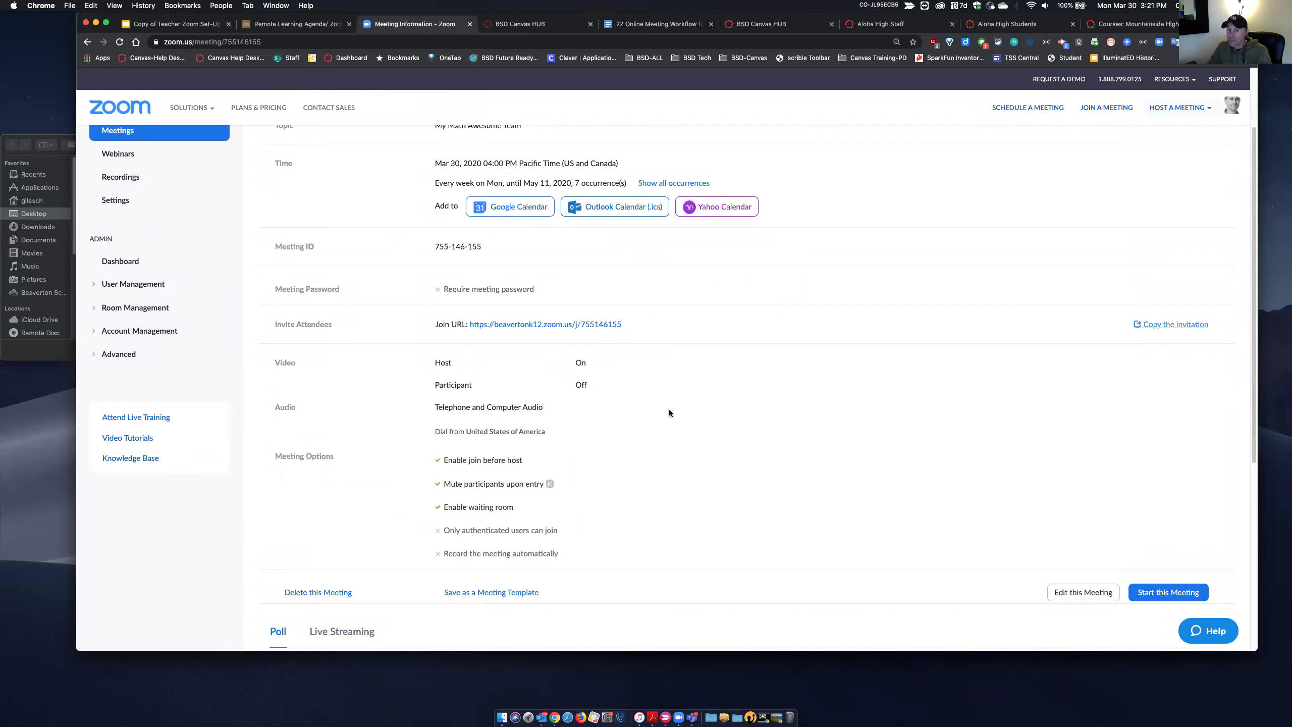
pyautogui.scroll(1, 143, 184)
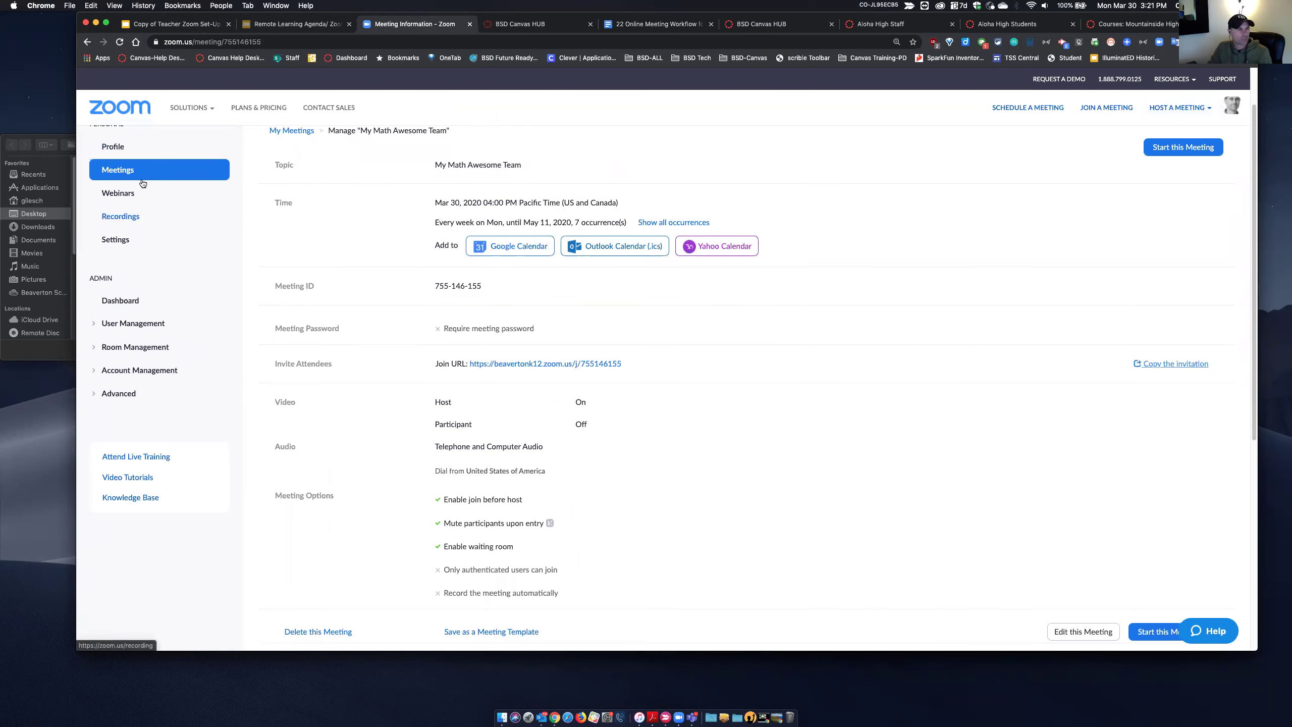
pyautogui.click(123, 174)
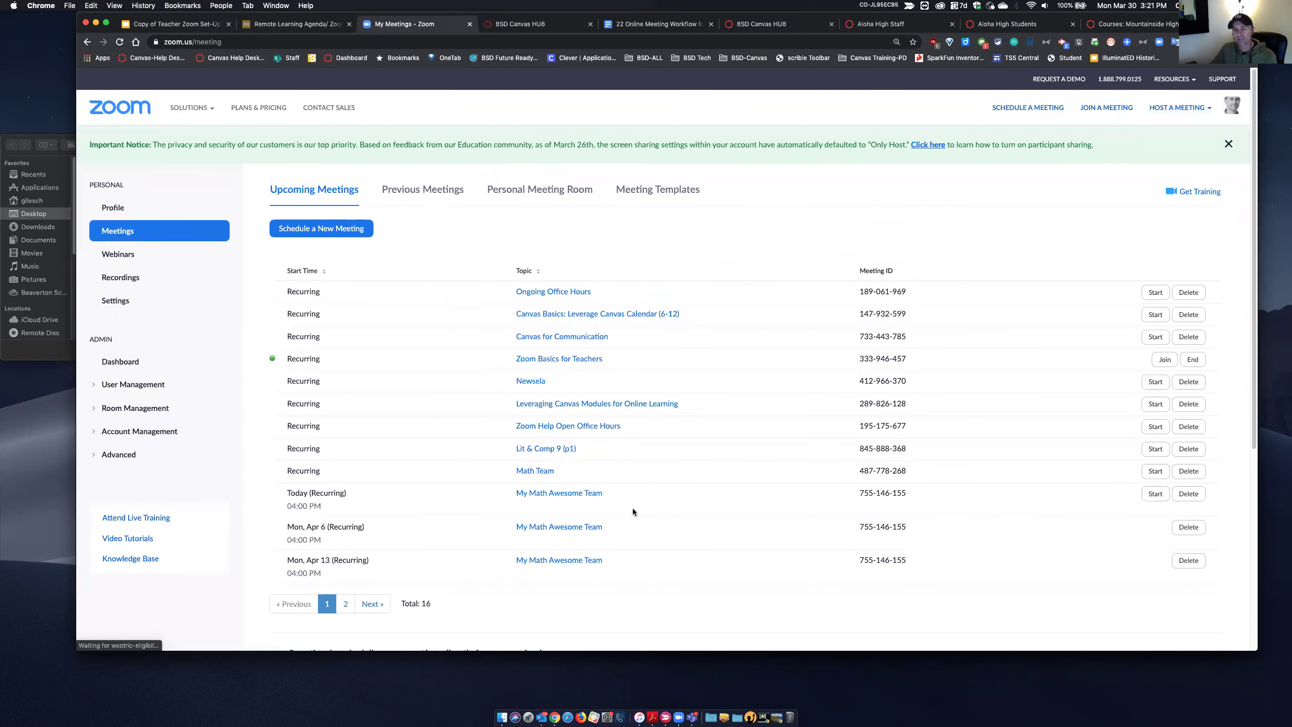
pyautogui.scroll(-3, 632, 508)
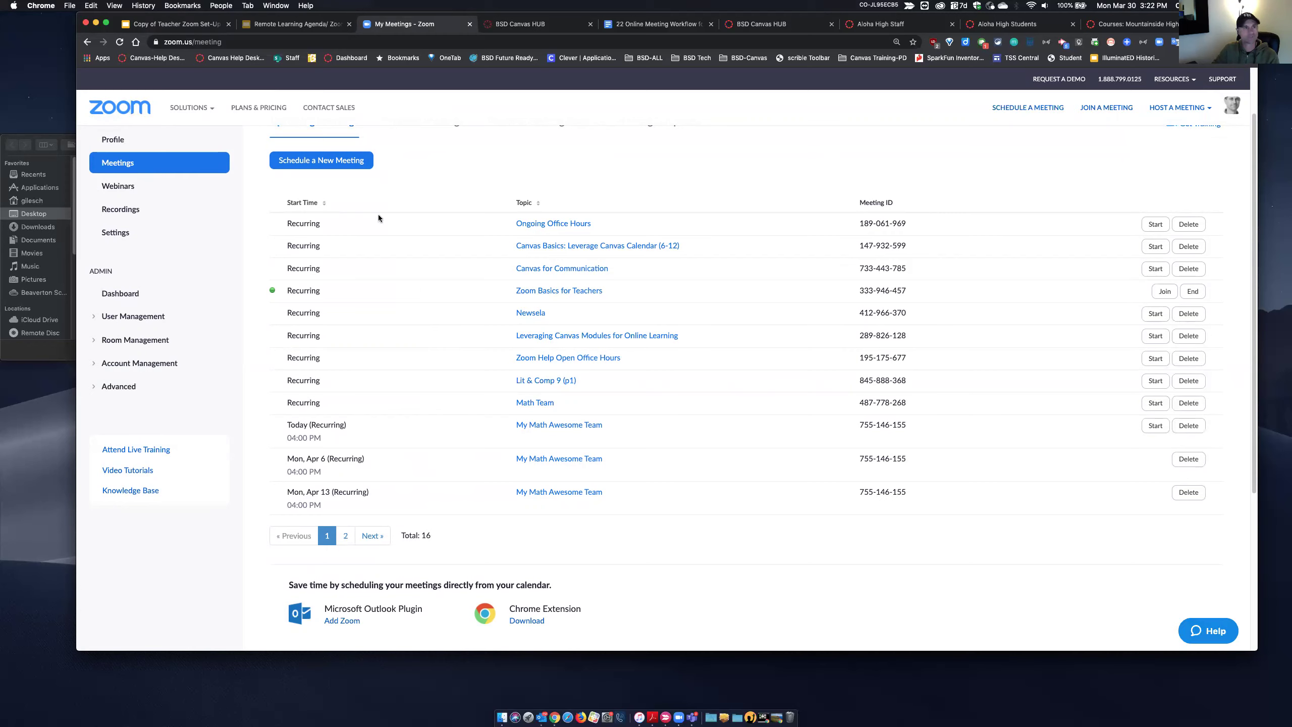
# - Open the personal Zoom settings and find the "Safe Settings when Zooming with Students" section in the "22 Online Meeting Workflow for Teachers" document
pyautogui.click(132, 233)
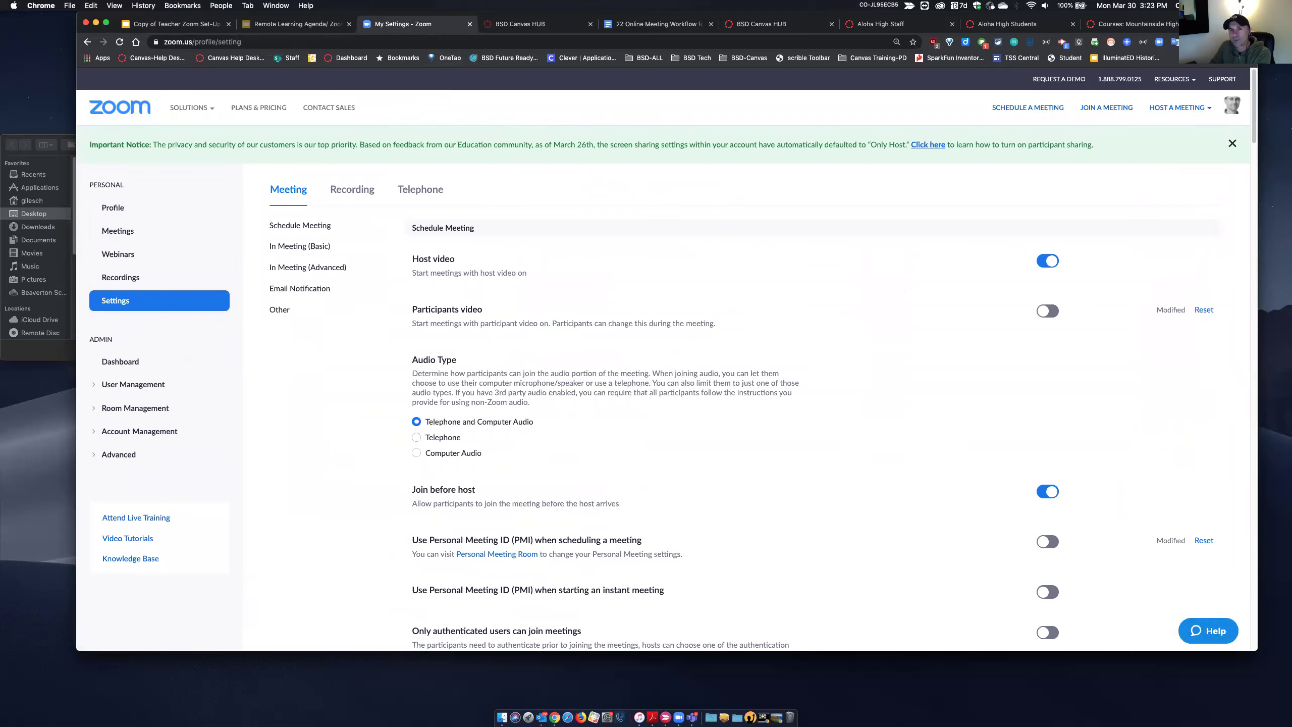
pyautogui.moveTo(778, 14); pyautogui.dragTo(784, 41)
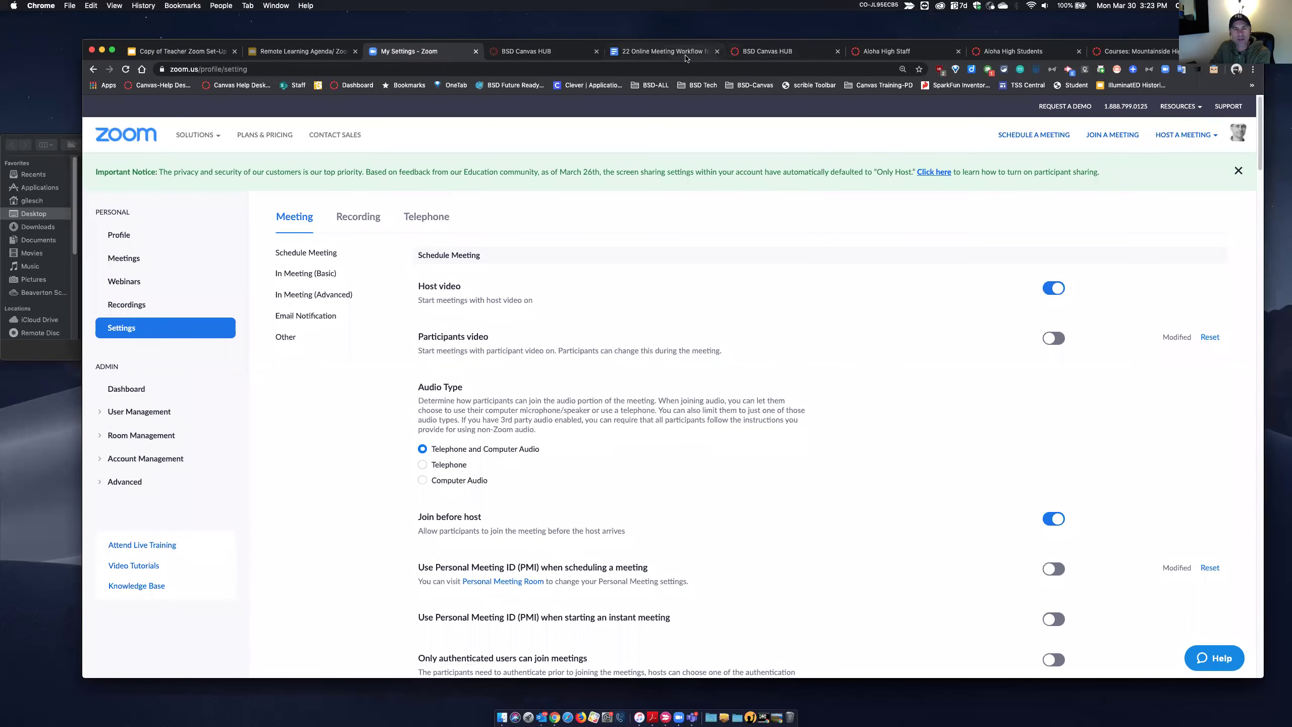
pyautogui.click(685, 56)
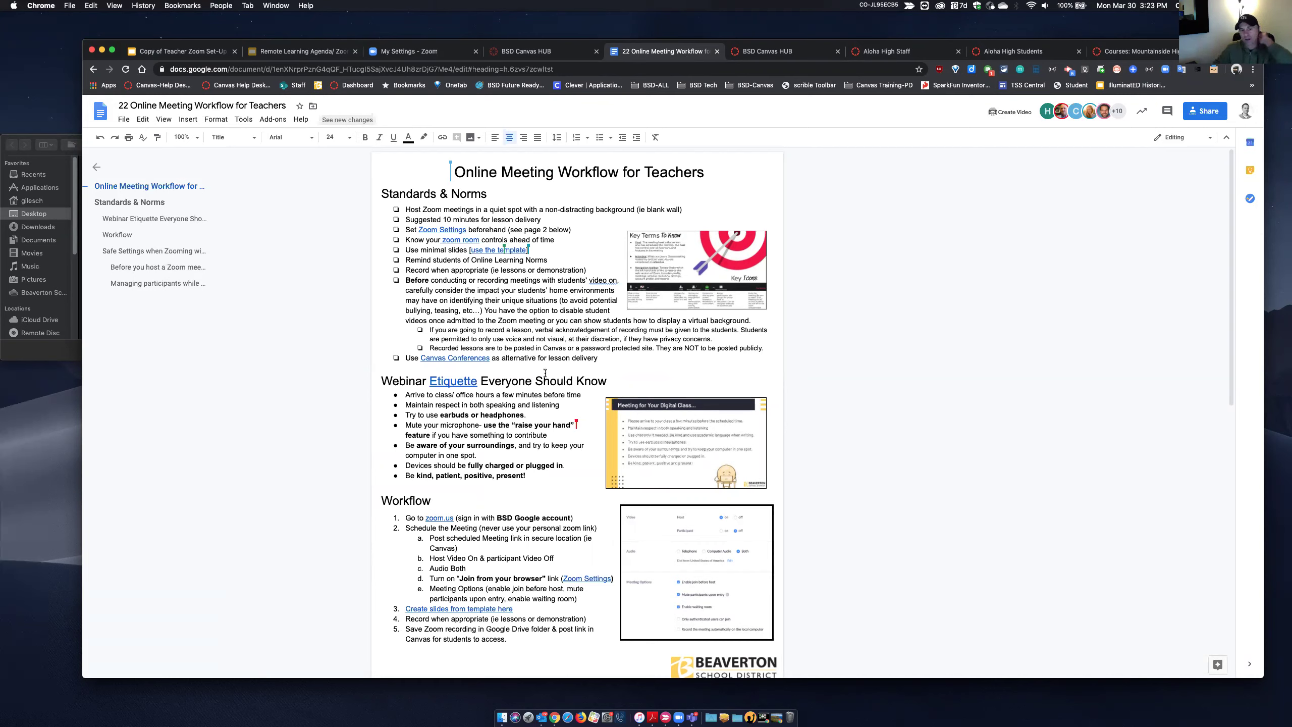
pyautogui.scroll(-7, 544, 433)
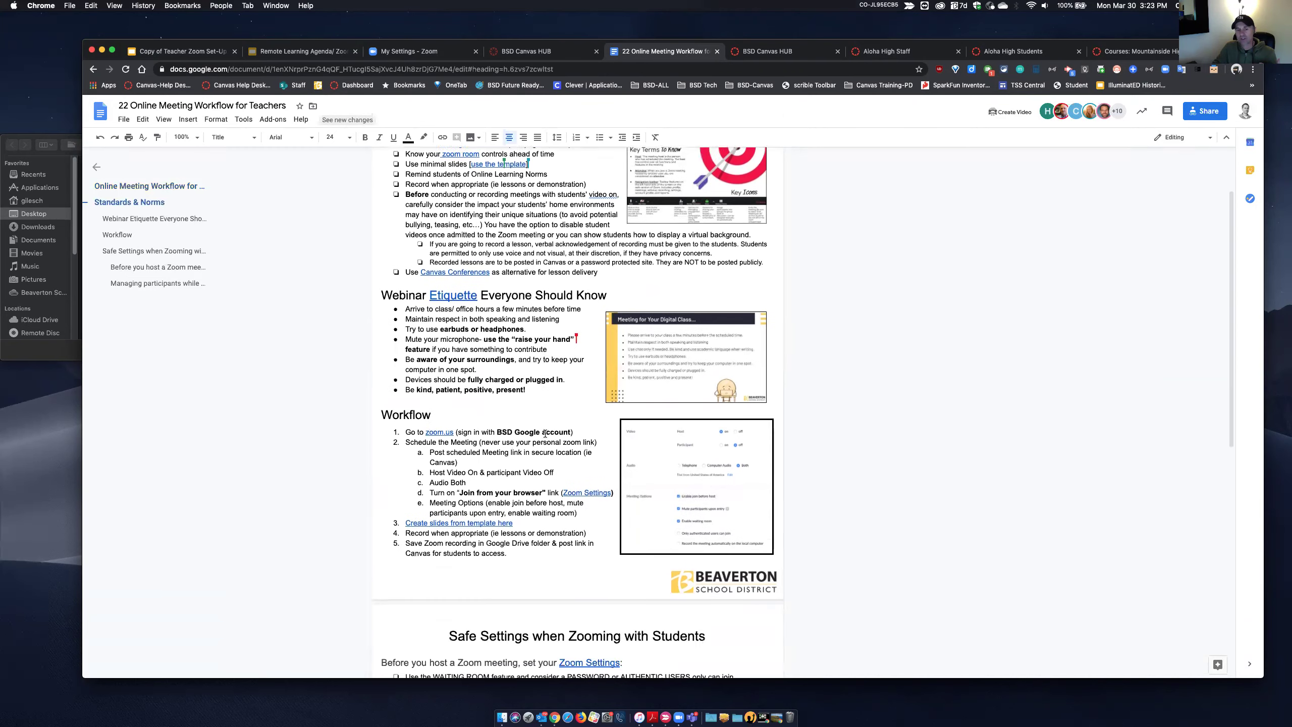
pyautogui.scroll(-1, 544, 433)
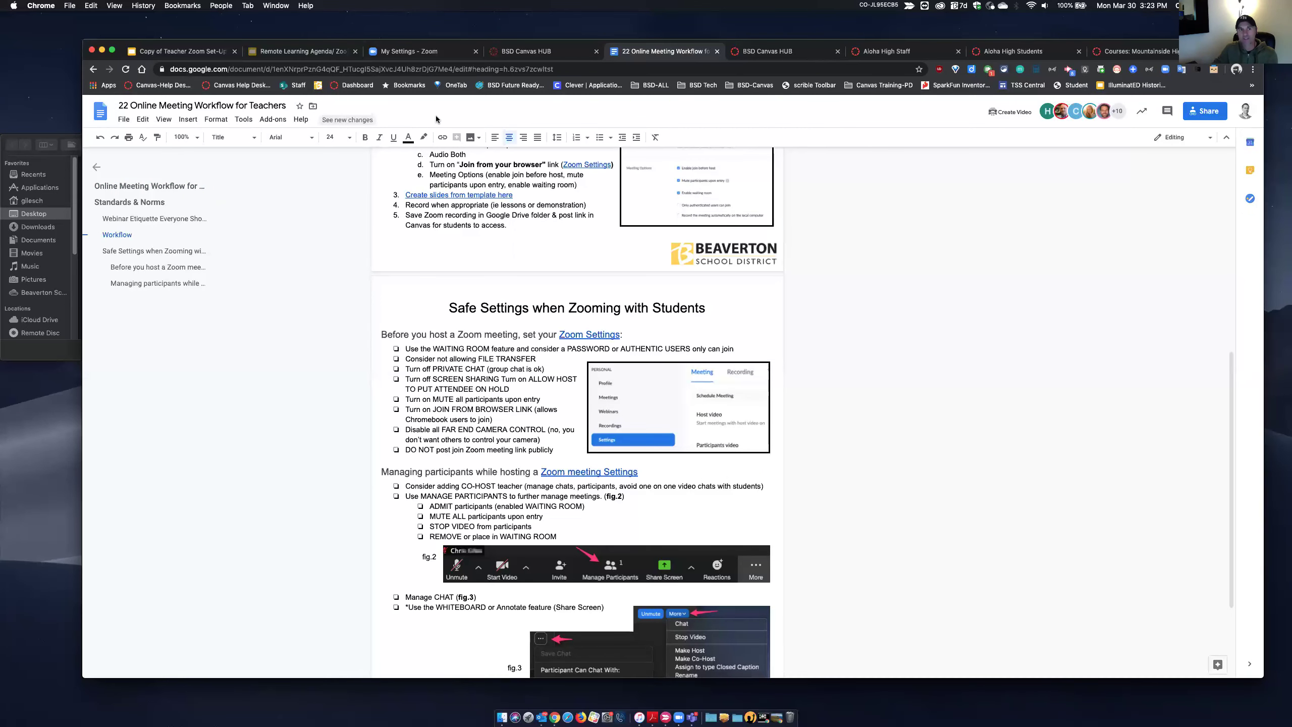
# - Revisit the Zoom settings and show slide 20, "DURING THE MEETING: Mute/Unmute All", in the "Copy of Teacher Zoom Set-Up Guide" presentation
pyautogui.click(414, 52)
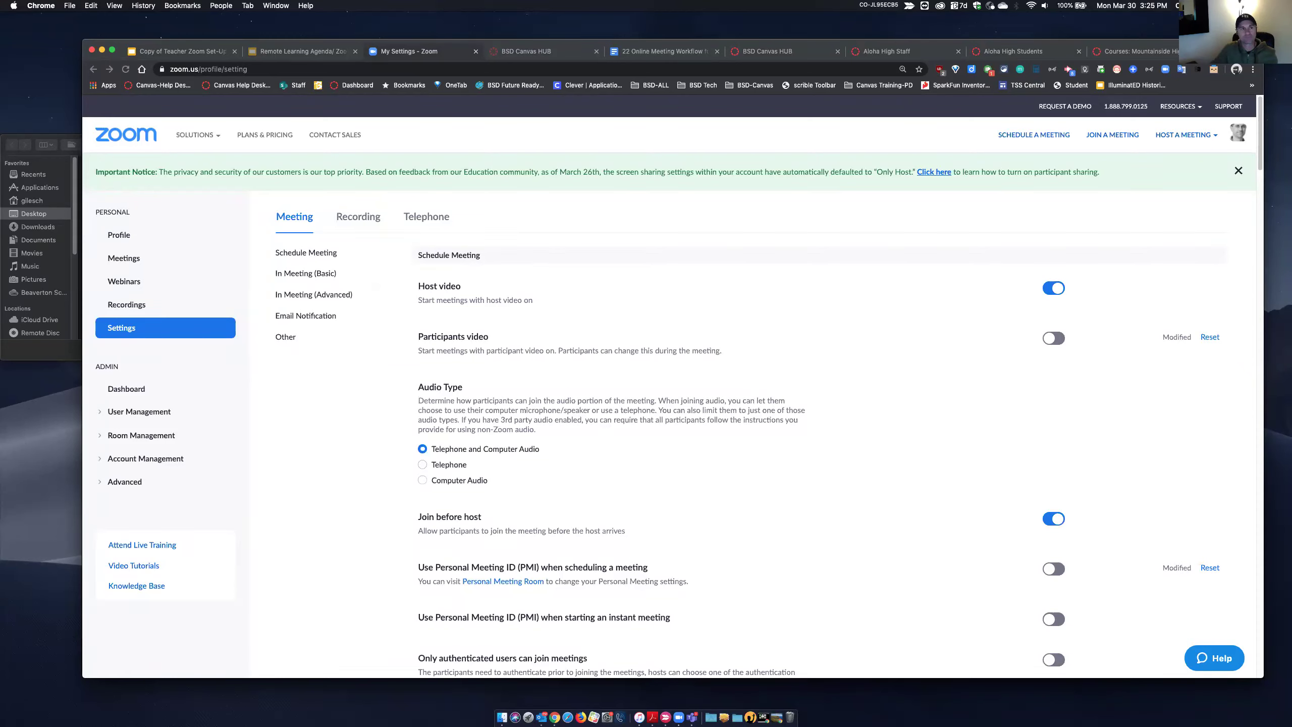
pyautogui.click(202, 53)
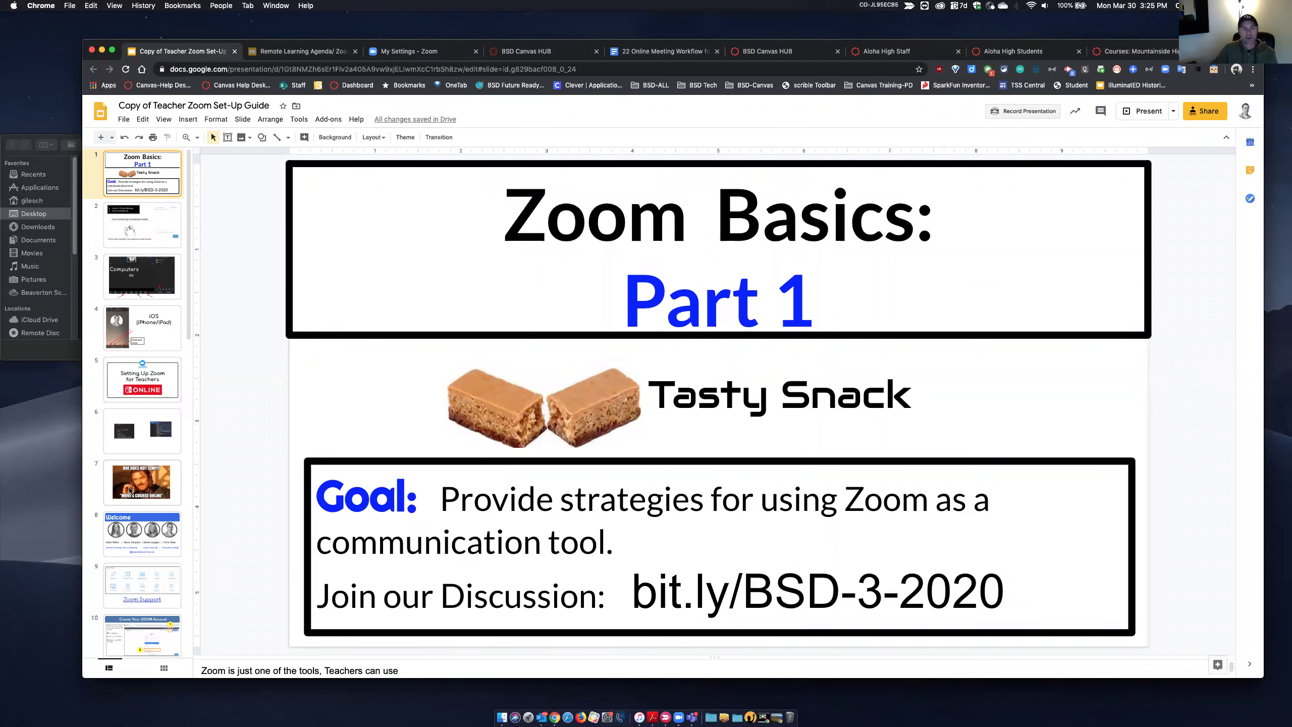
pyautogui.scroll(-7, 129, 489)
pyautogui.scroll(-6, 129, 490)
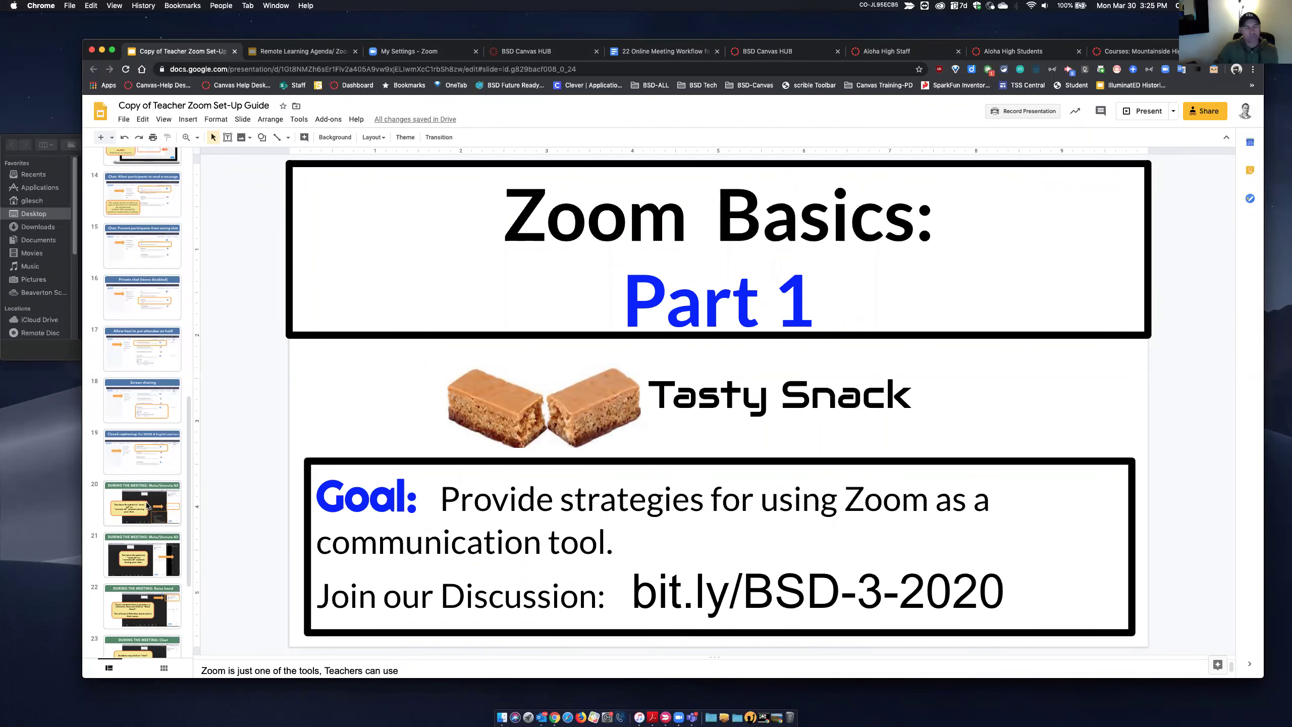
pyautogui.click(148, 506)
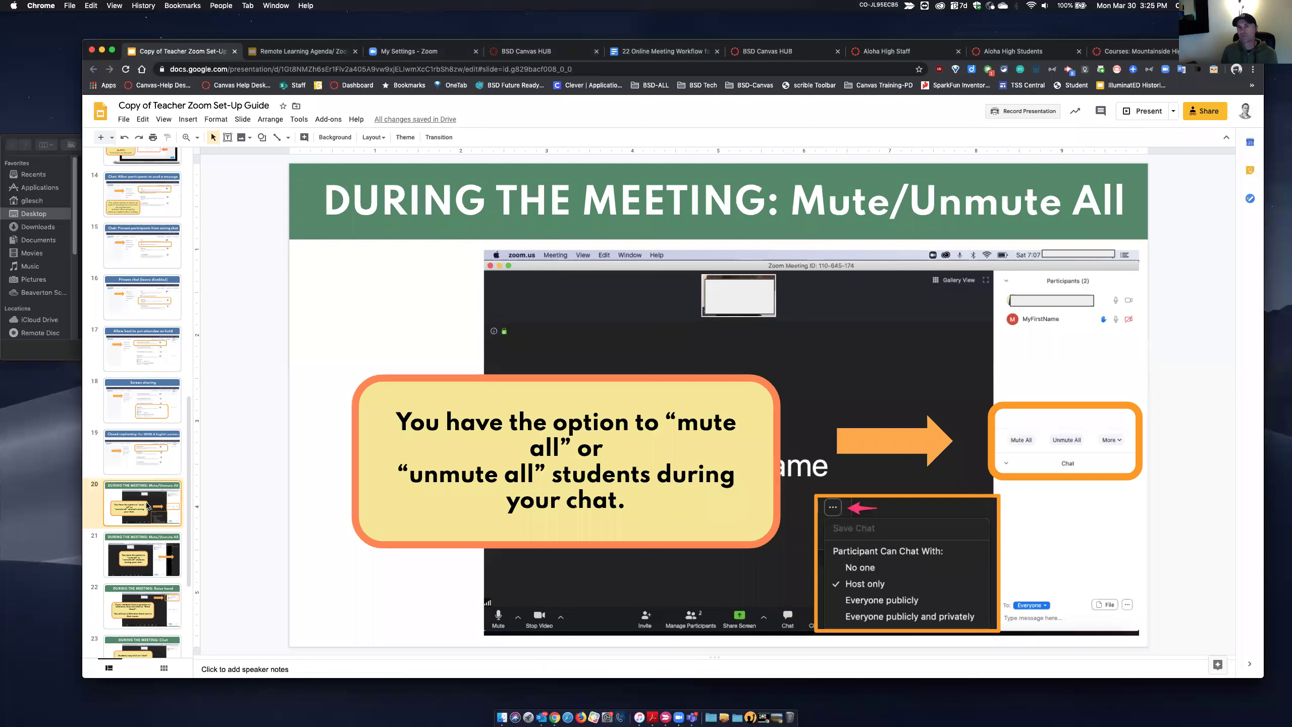
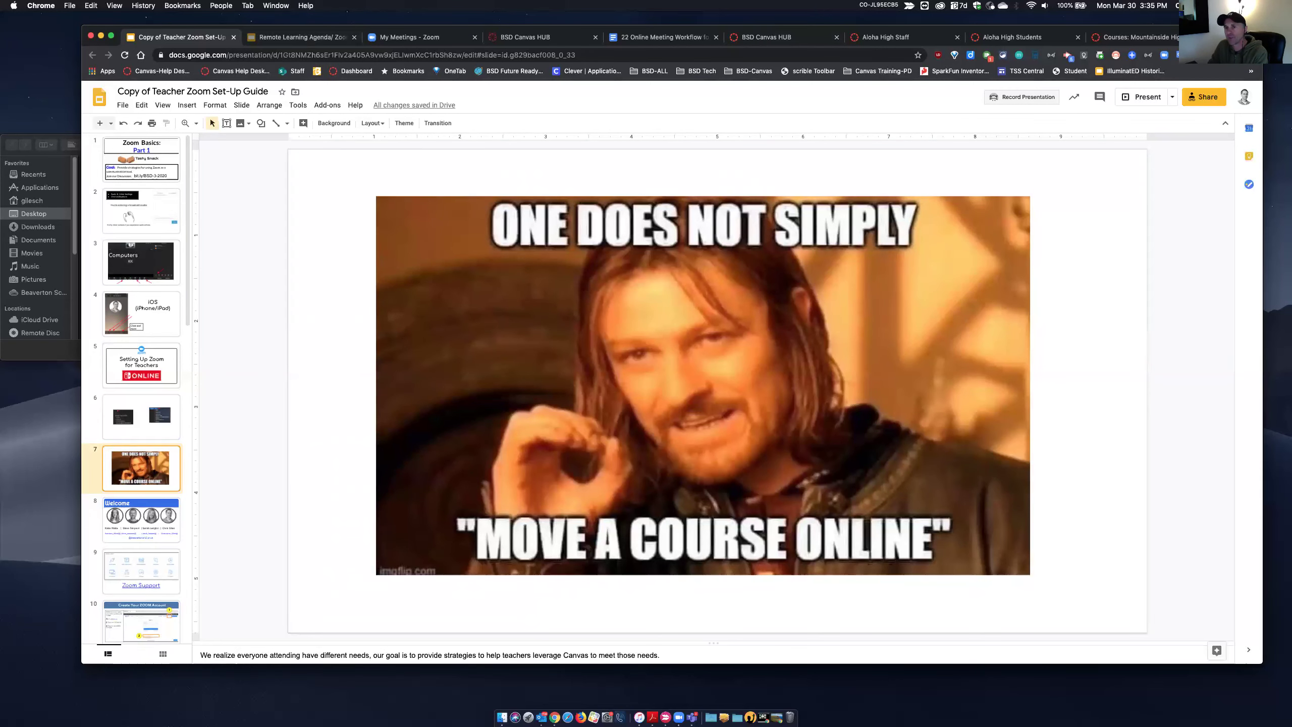
# - Switch to the BSD Canvas HUB course and look through the digital tools on its Remote Learning Resources page
pyautogui.moveTo(786, 38); pyautogui.dragTo(793, 90)
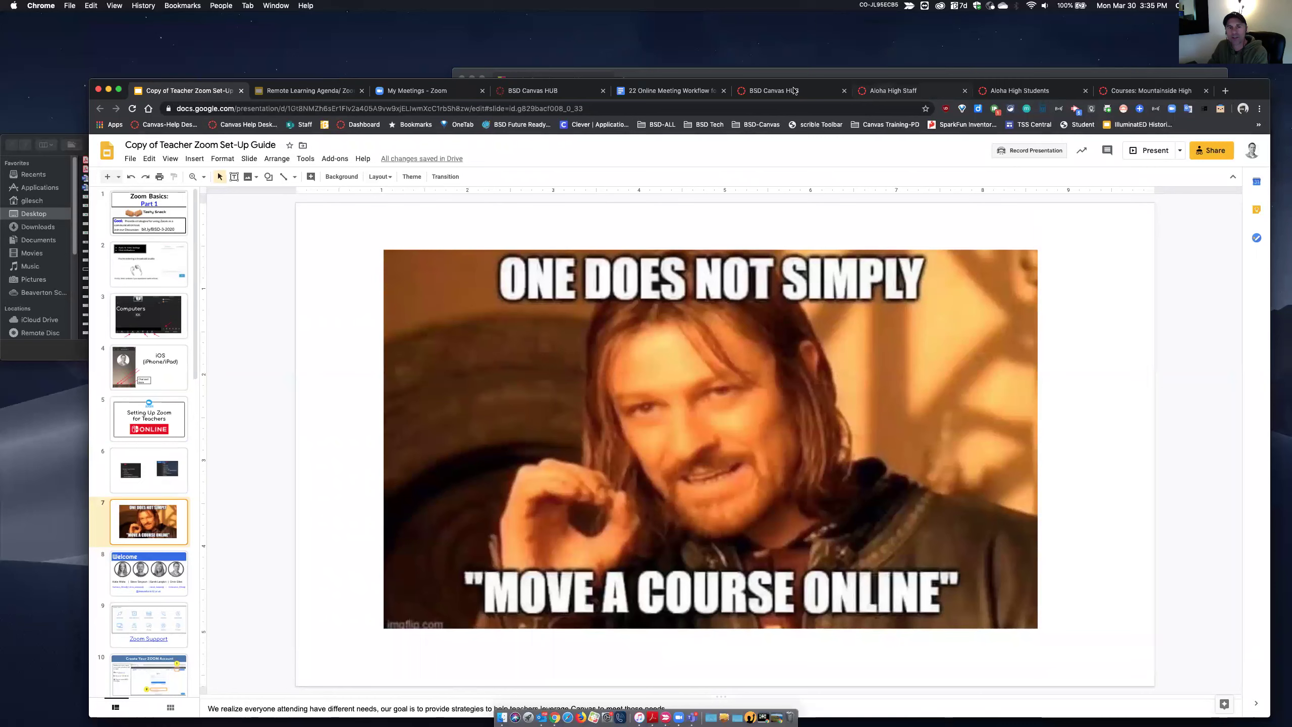
pyautogui.click(793, 90)
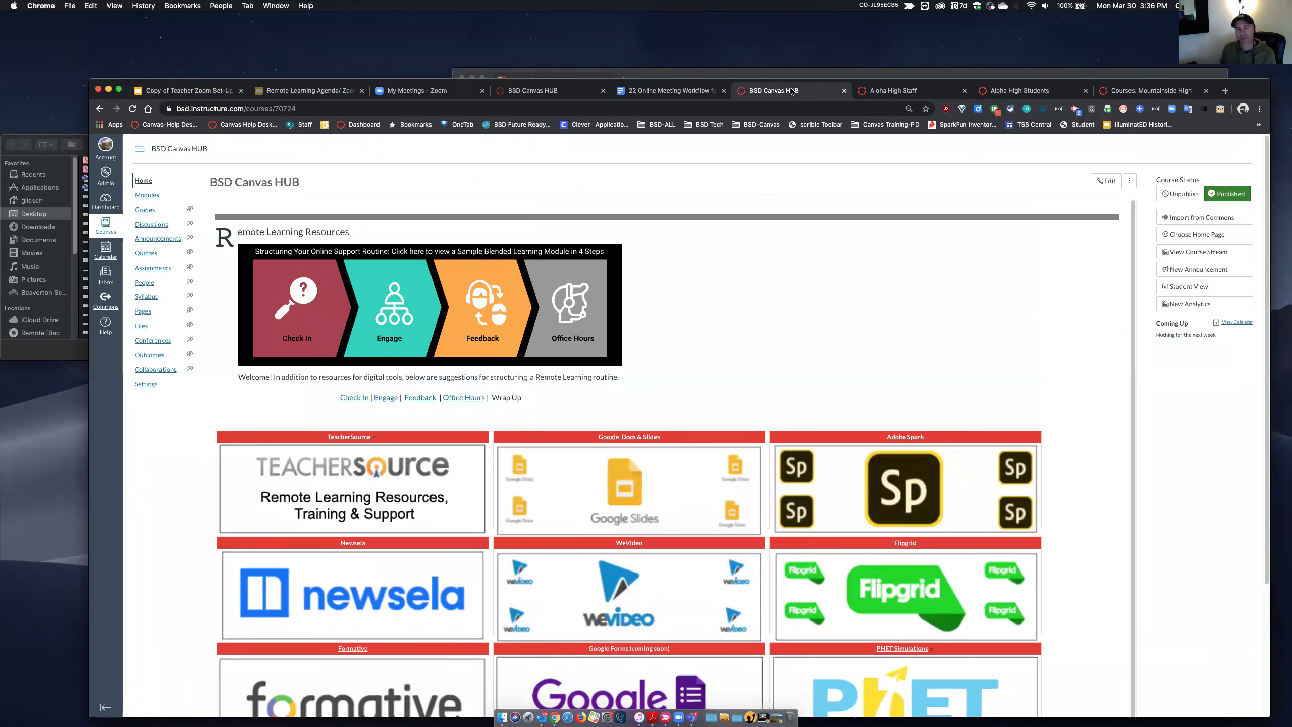
pyautogui.scroll(-1, 823, 346)
pyautogui.scroll(-5, 823, 346)
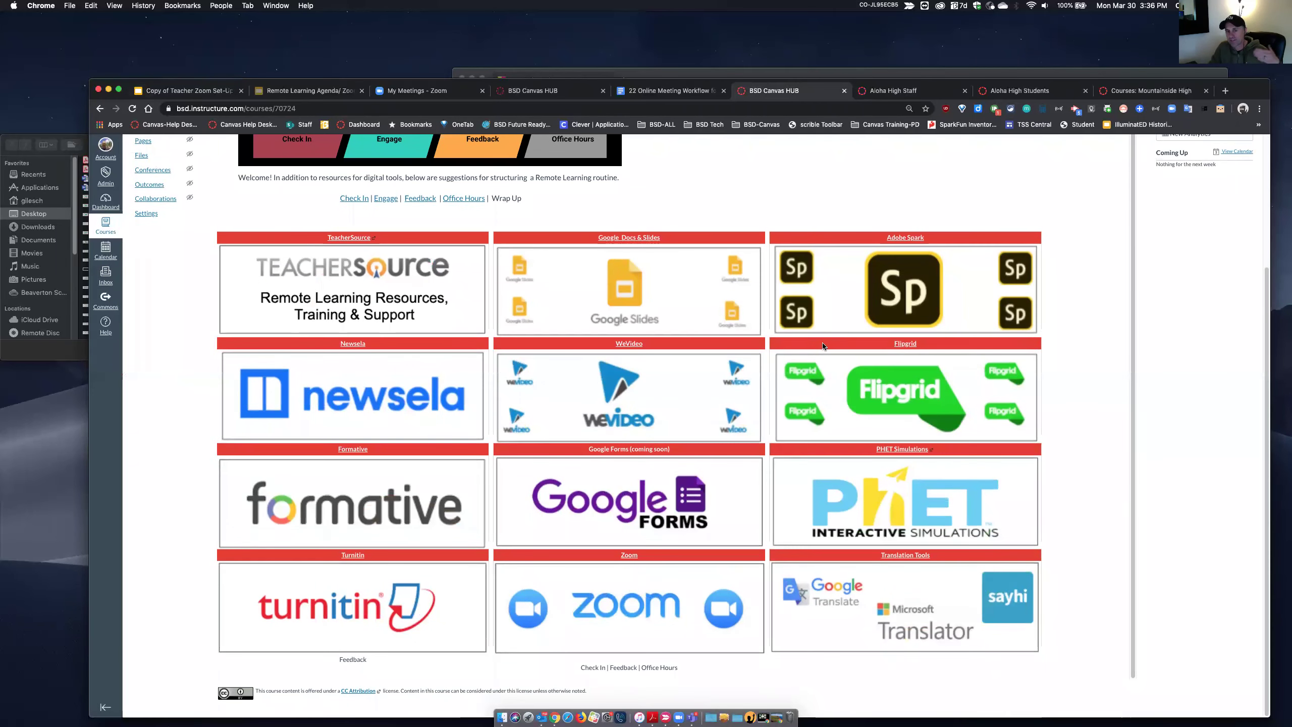
pyautogui.scroll(5, 822, 346)
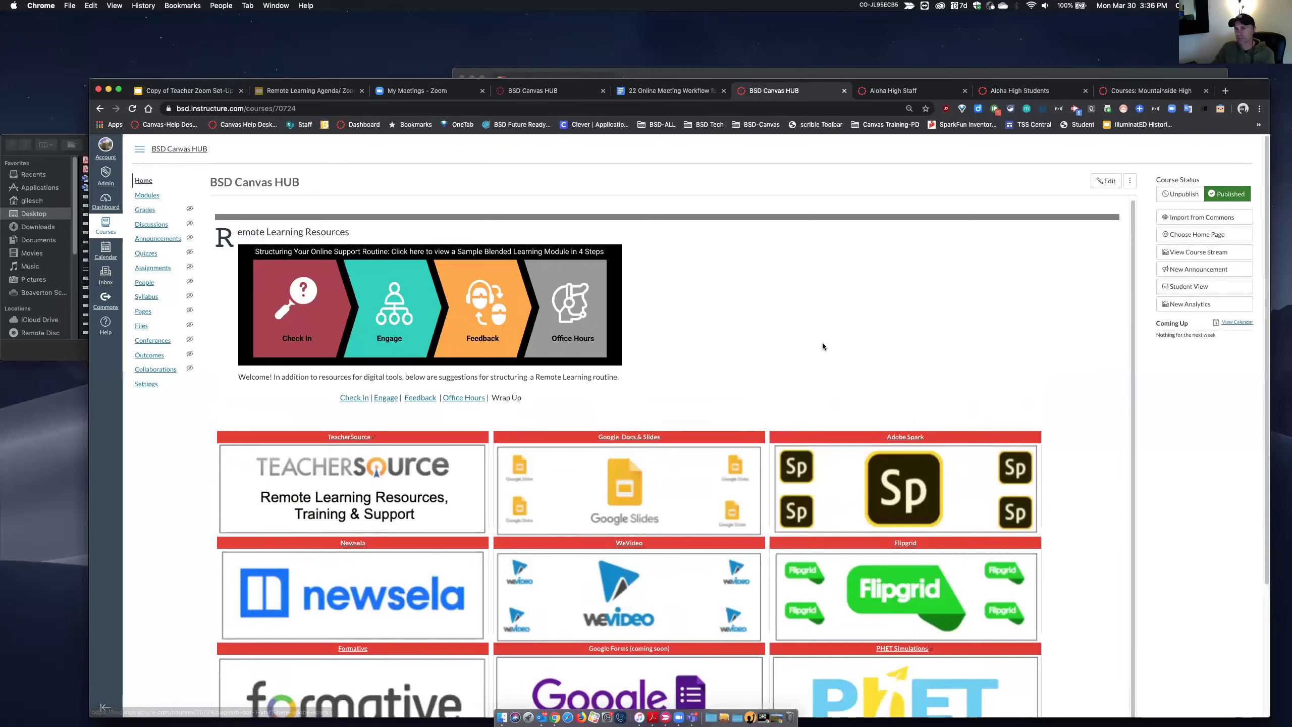
# - Open the Technology Resource Hub and Teaching & Learning Resources links from the Aloha High Staff course and return to the course page
pyautogui.click(908, 95)
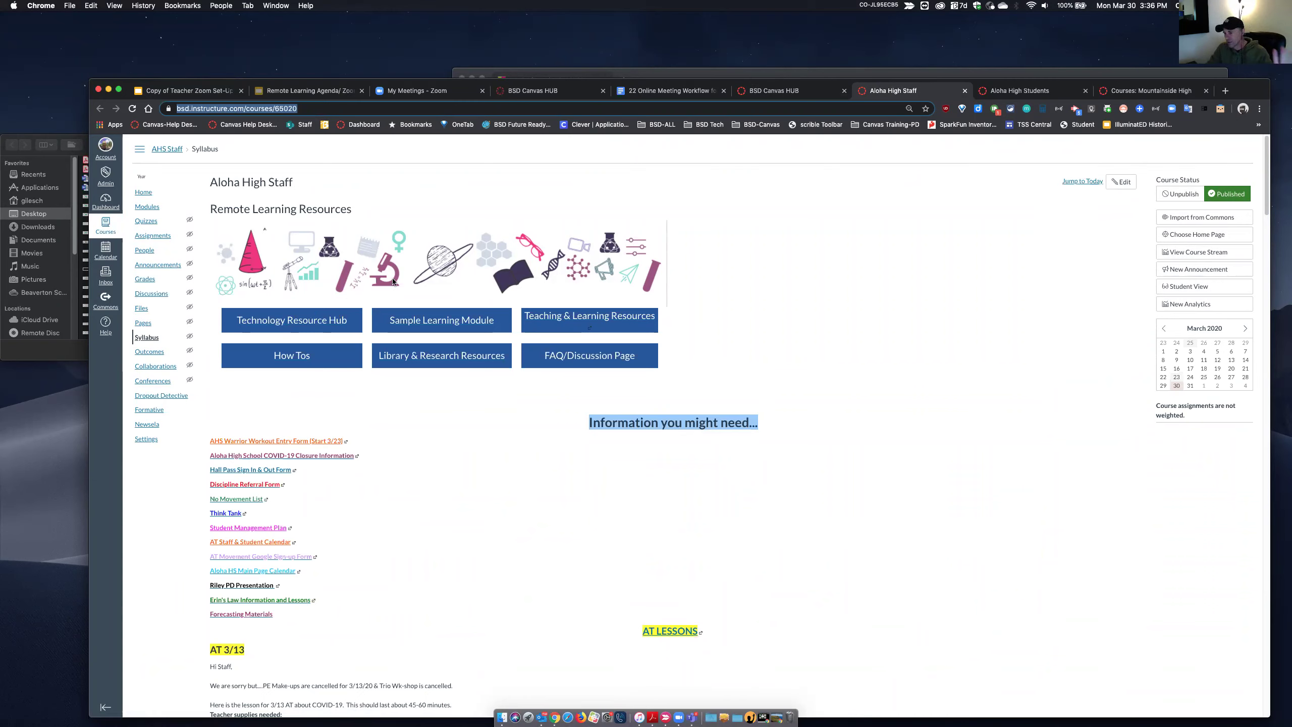
pyautogui.click(312, 325)
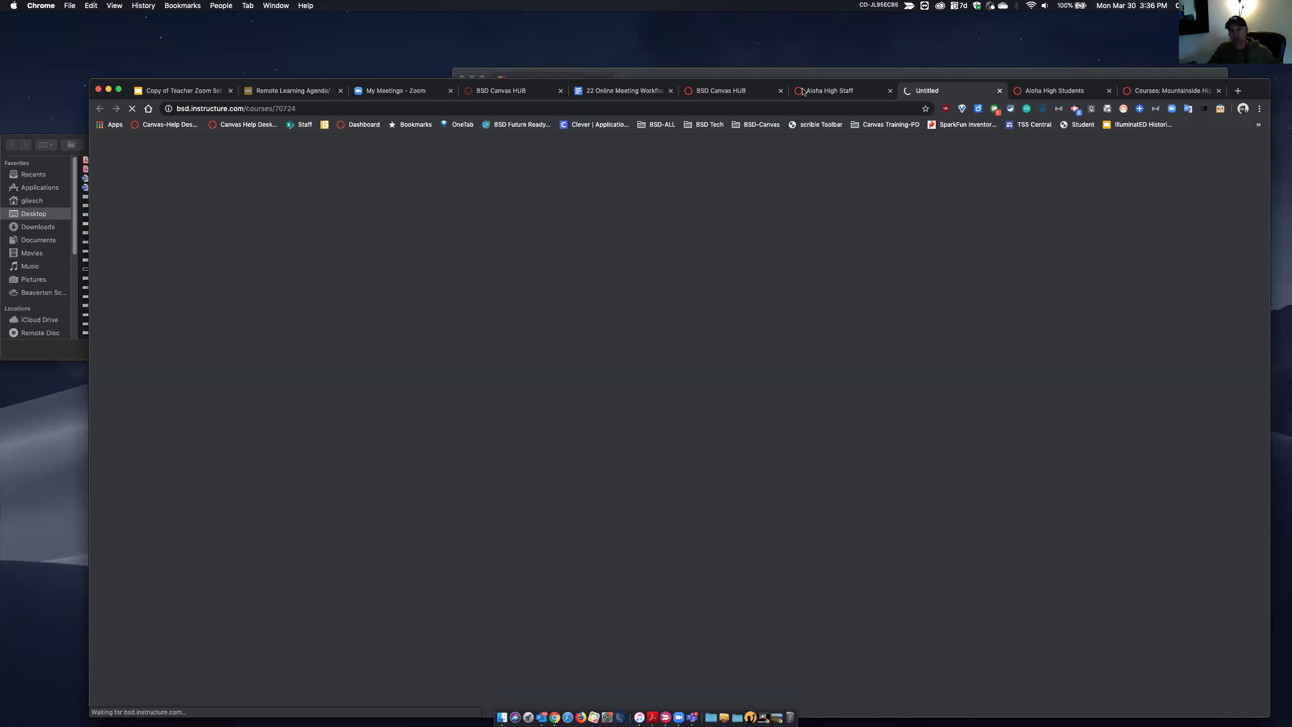
pyautogui.hotkey('ctrl', 'shift', 'Tab')
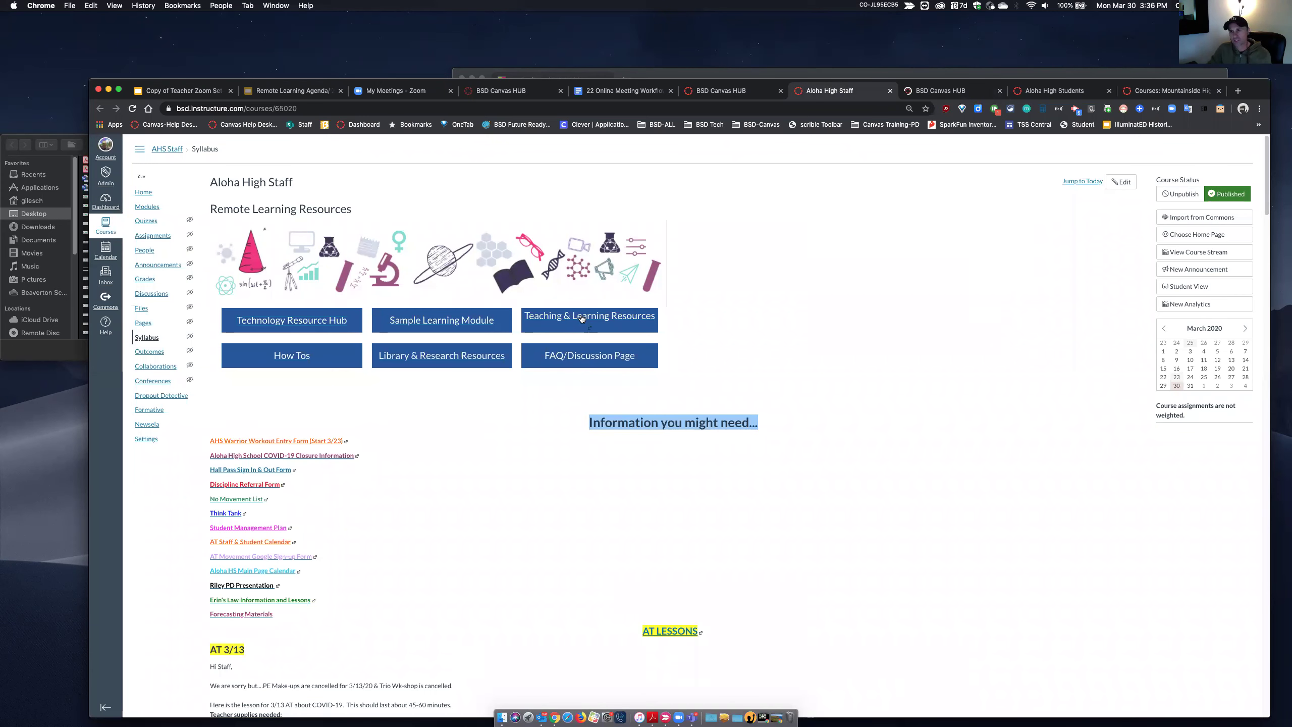
pyautogui.click(583, 318)
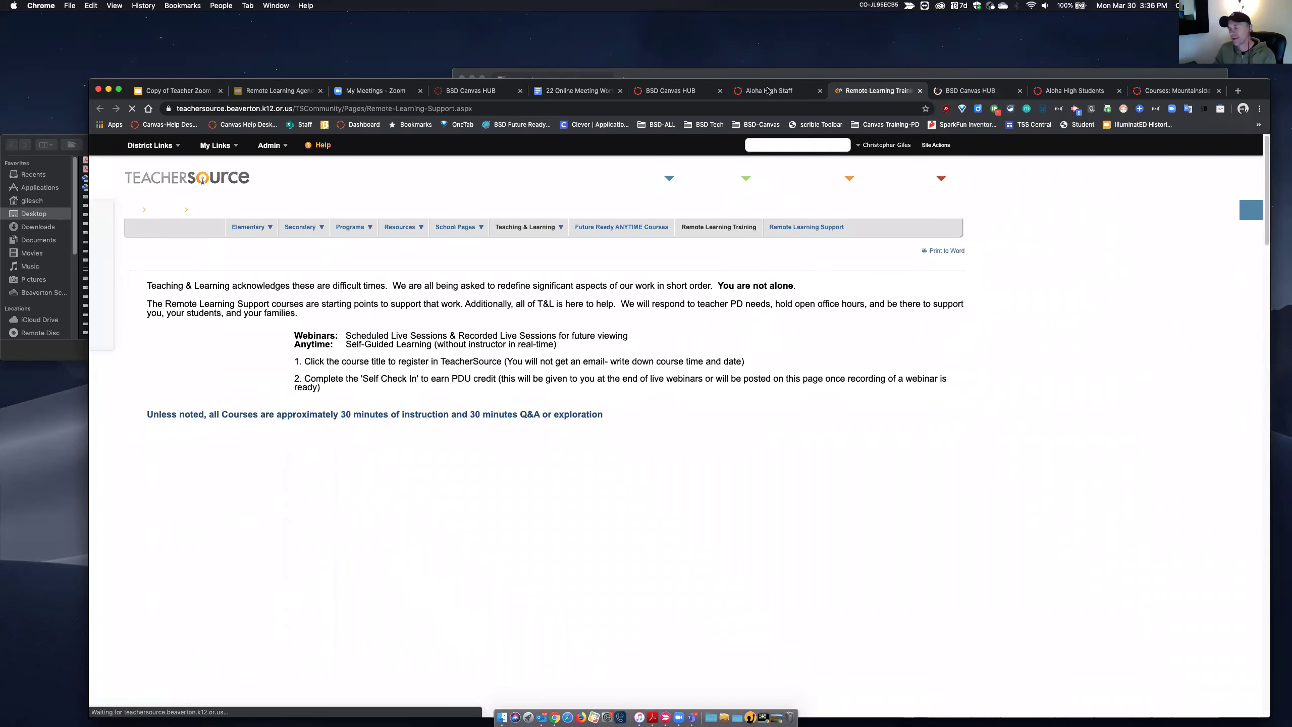
pyautogui.click(768, 91)
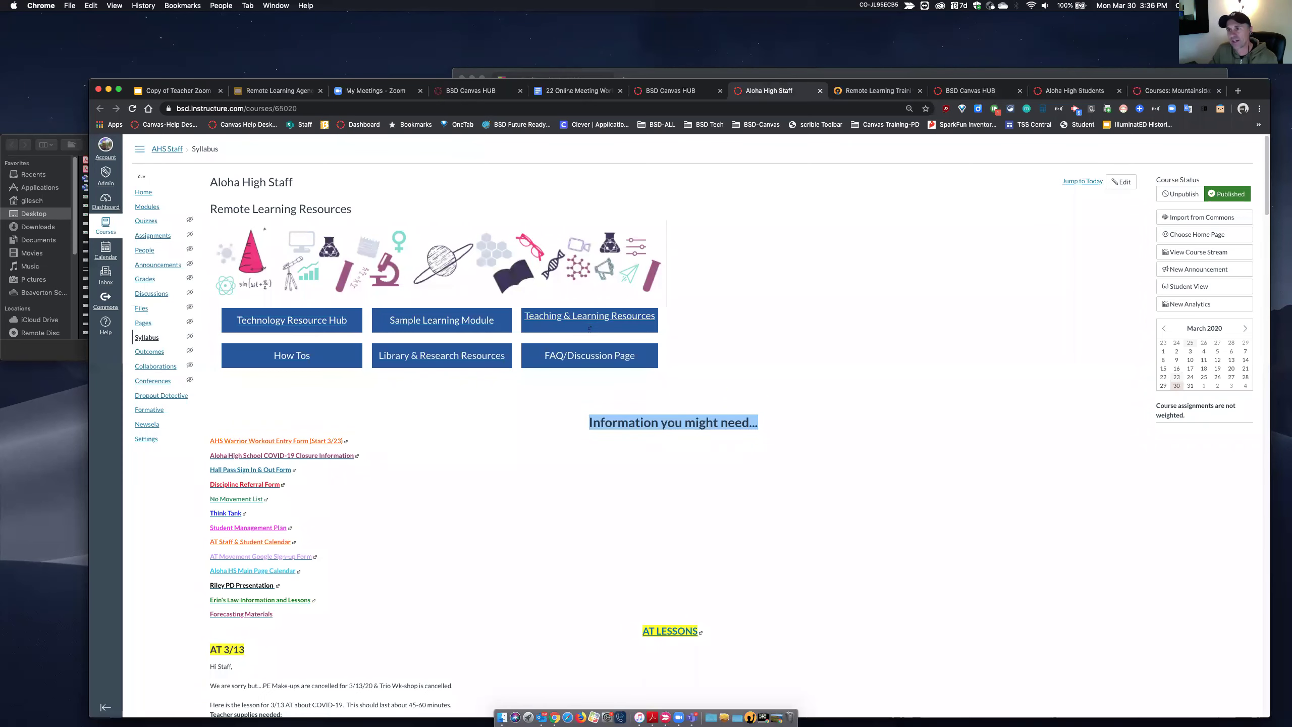
pyautogui.moveTo(1249, 92); pyautogui.dragTo(1243, 52)
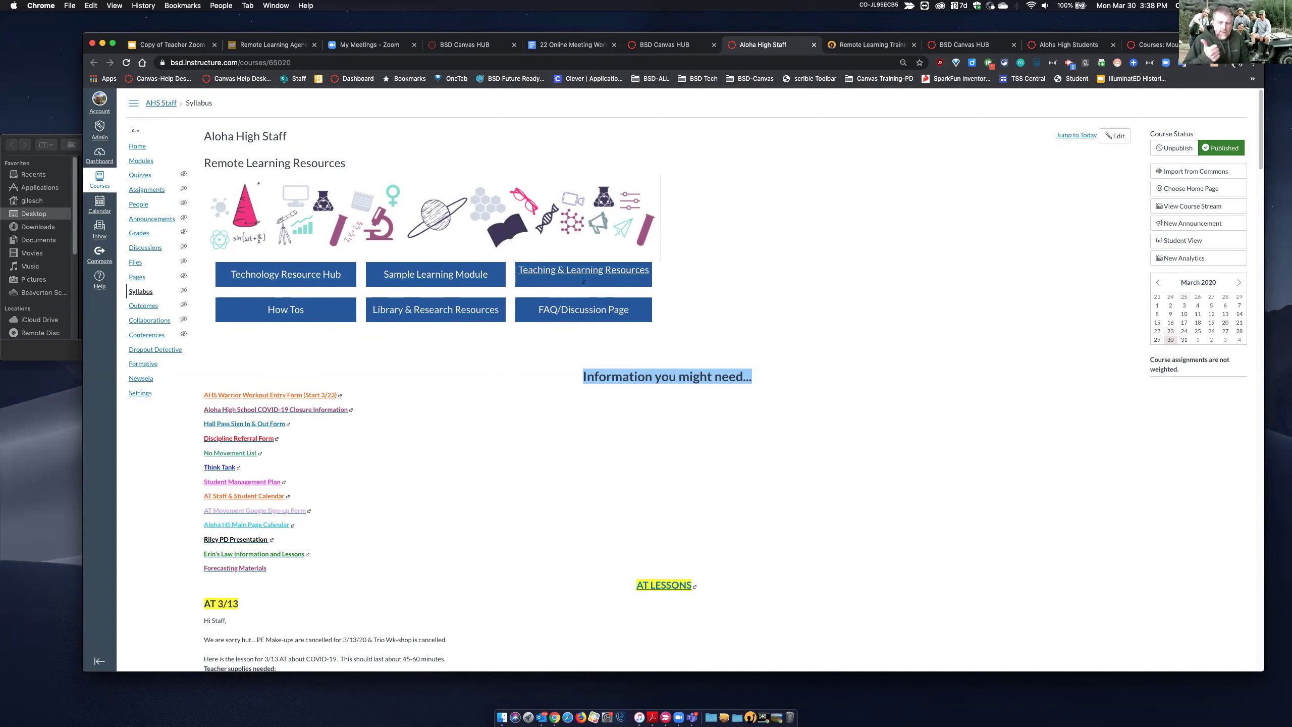
# - Open the scheduling form for a new Zoom meeting and show the Zoom Support slide in the "Copy of Teacher Zoom Set-Up Guide" presentation
pyautogui.click(359, 45)
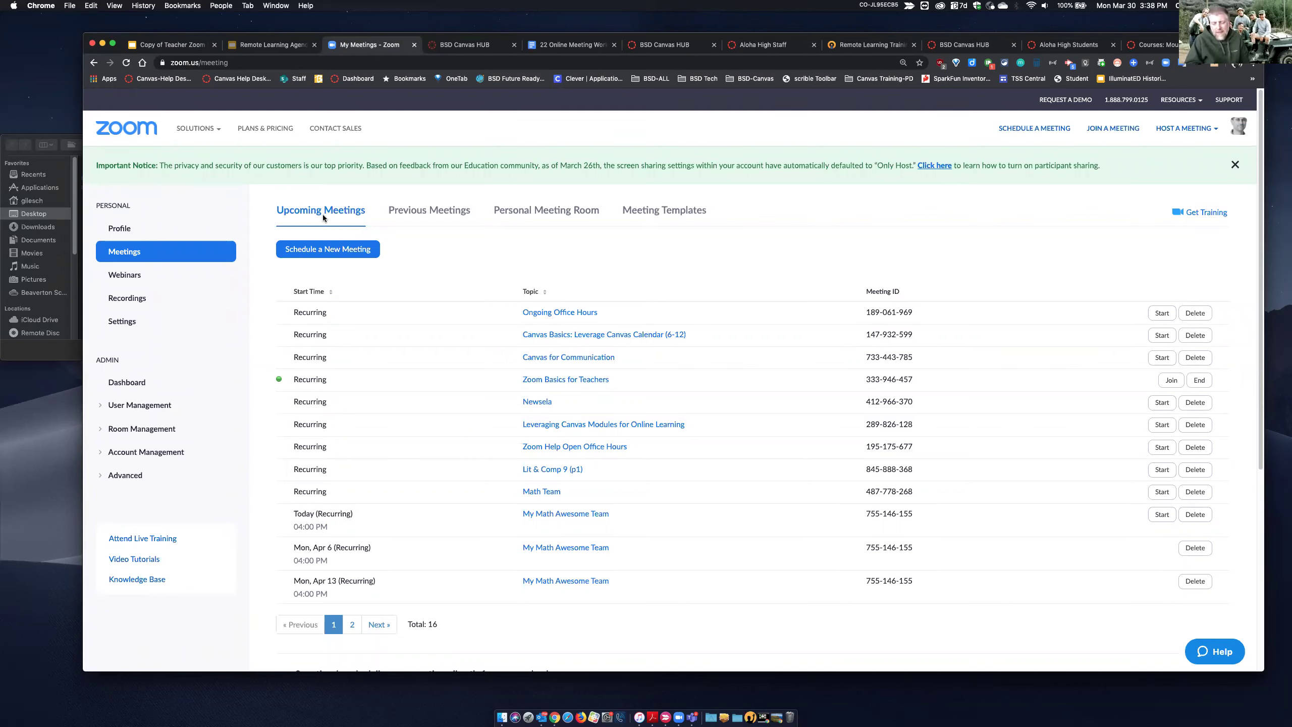
pyautogui.click(323, 255)
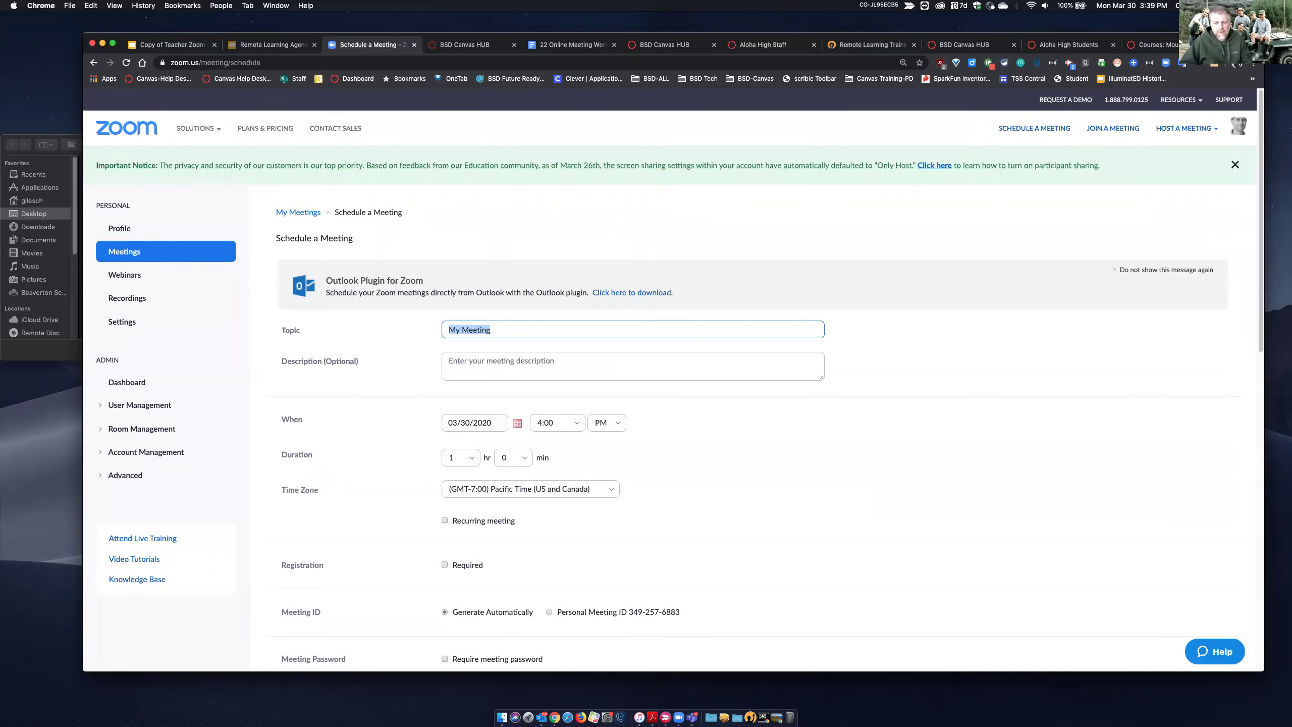
pyautogui.click(168, 45)
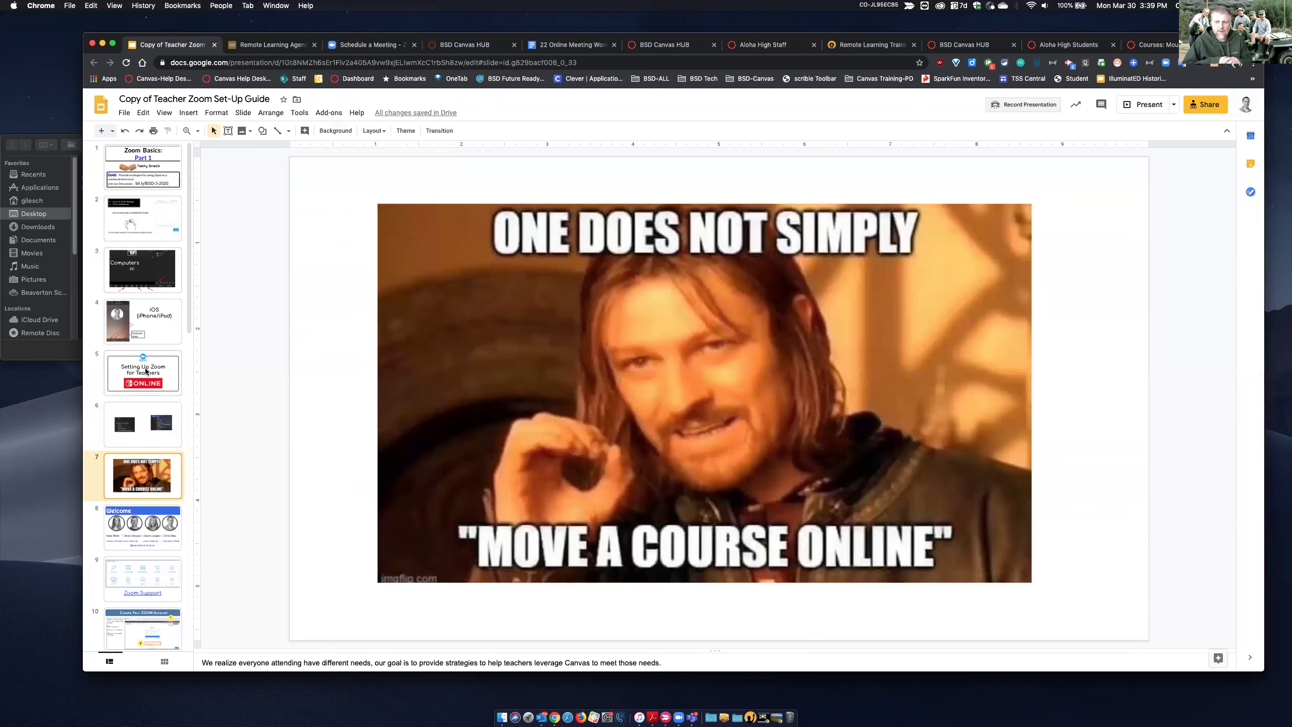
pyautogui.click(149, 564)
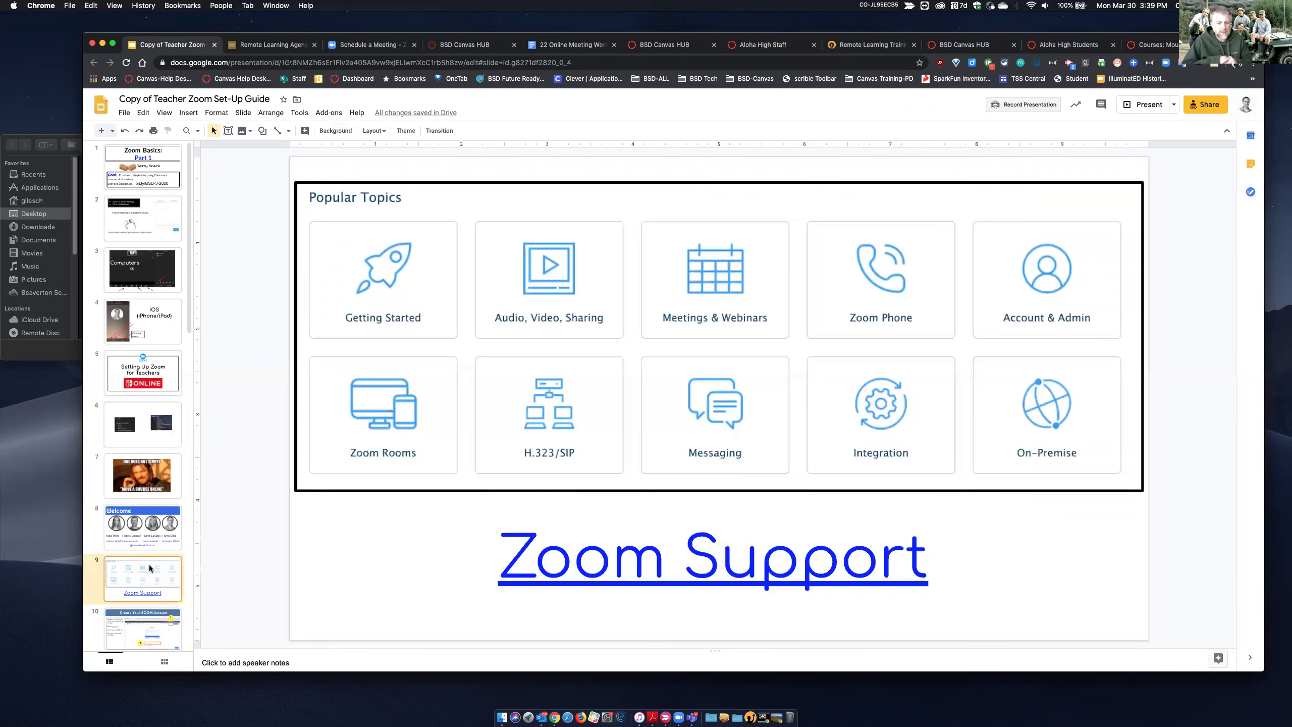